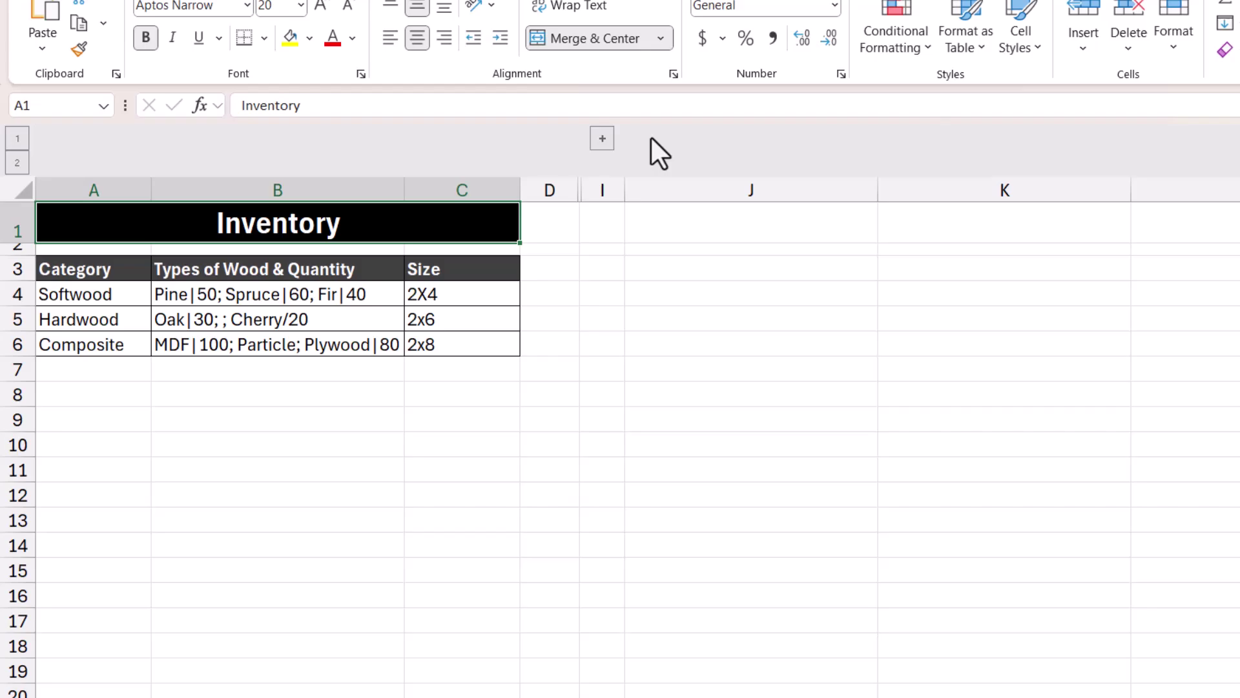
Reveal the Lookup Information columns E–H and cycle E4 through Hardwood, Composite, then back to Softwood.
{"action": "left_click", "coordinate": [602, 138]}
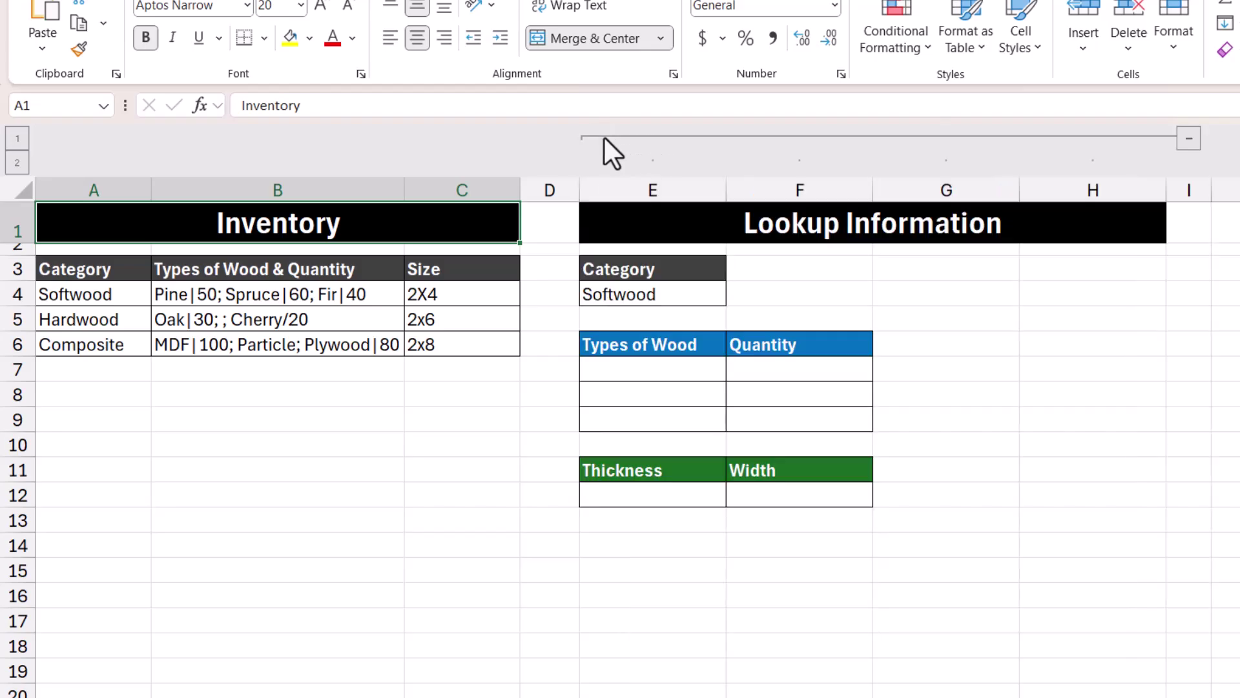
{"action": "left_click", "coordinate": [709, 294]}
{"action": "left_click", "coordinate": [734, 298]}
{"action": "left_click", "coordinate": [713, 333]}
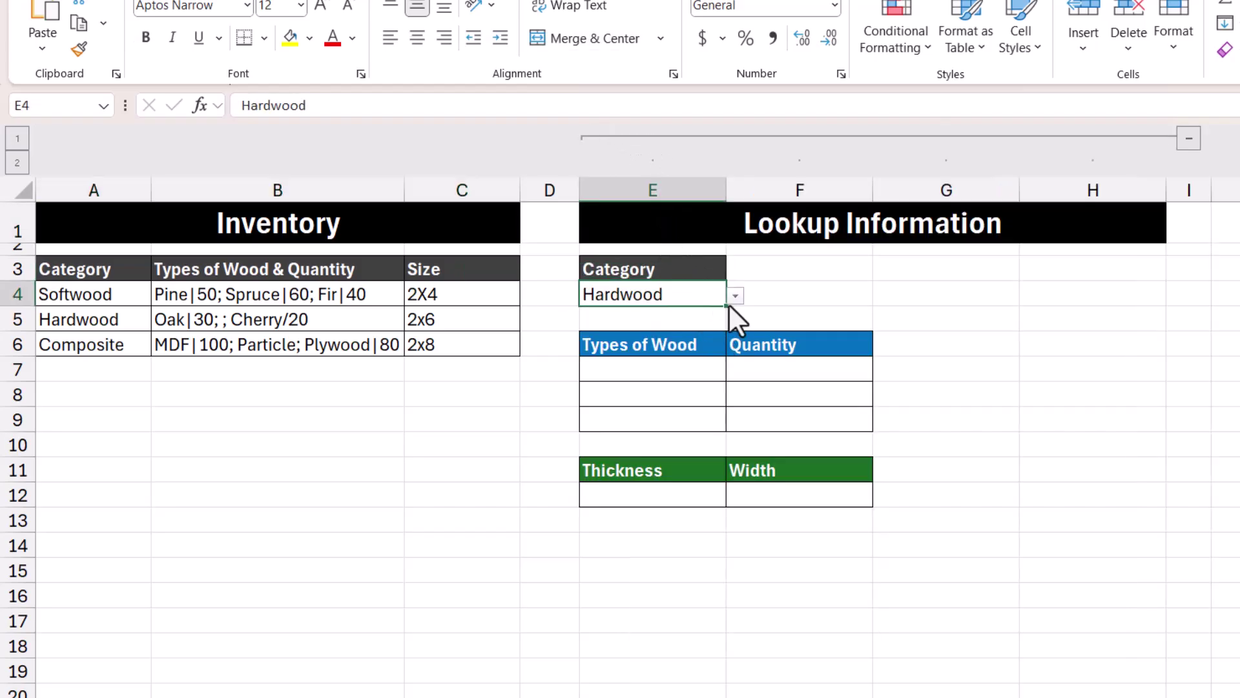
{"action": "left_click", "coordinate": [735, 297]}
{"action": "left_click", "coordinate": [701, 351]}
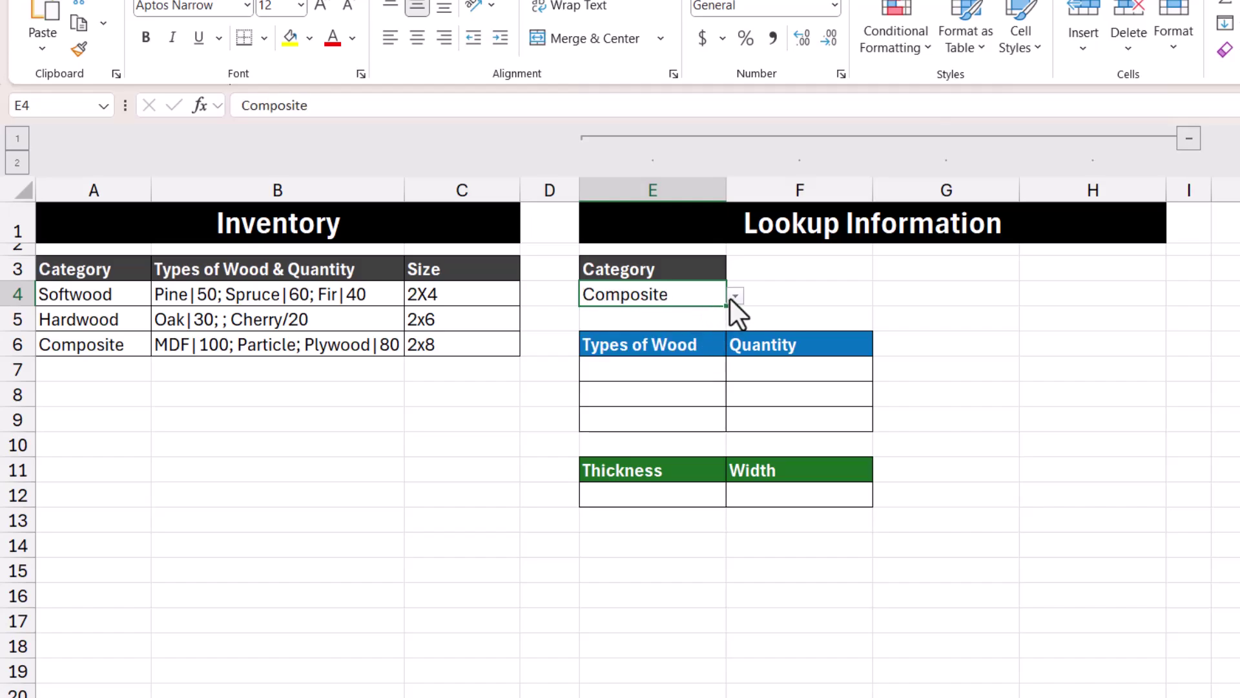
{"action": "left_click", "coordinate": [734, 297]}
{"action": "left_click", "coordinate": [701, 315]}
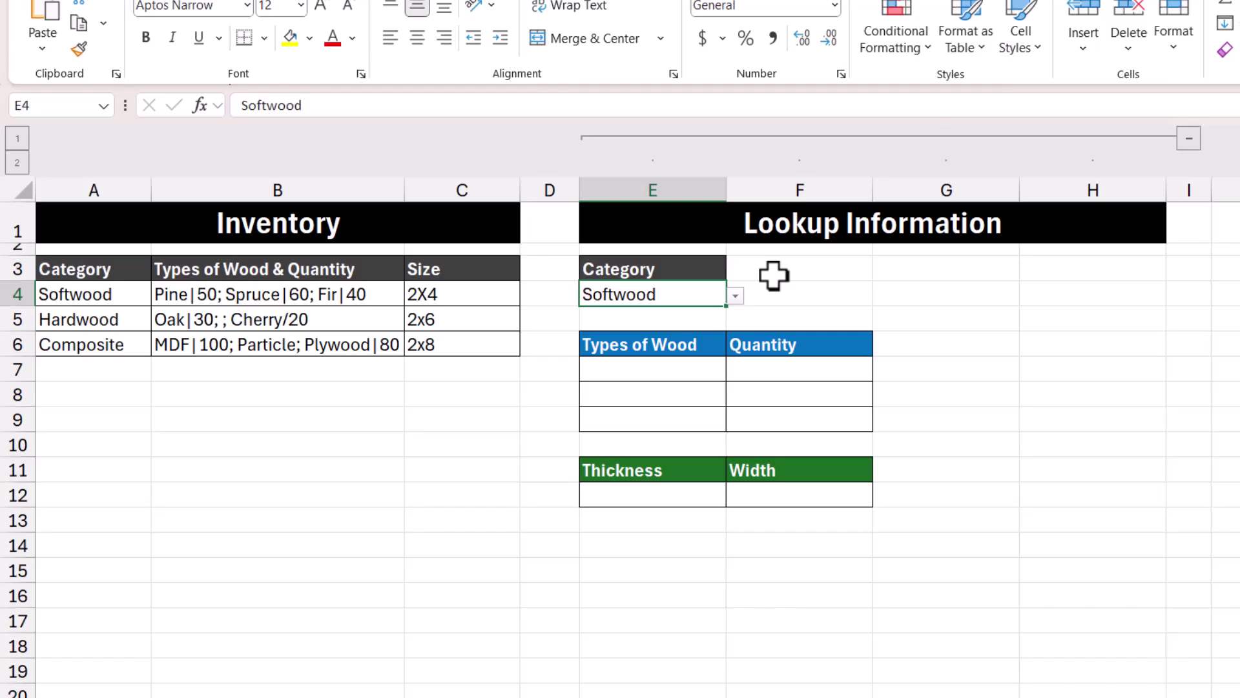
Start a TEXTSPLIT formula in E7 with XLOOKUP nested inside it.
{"action": "left_click", "coordinate": [698, 360]}
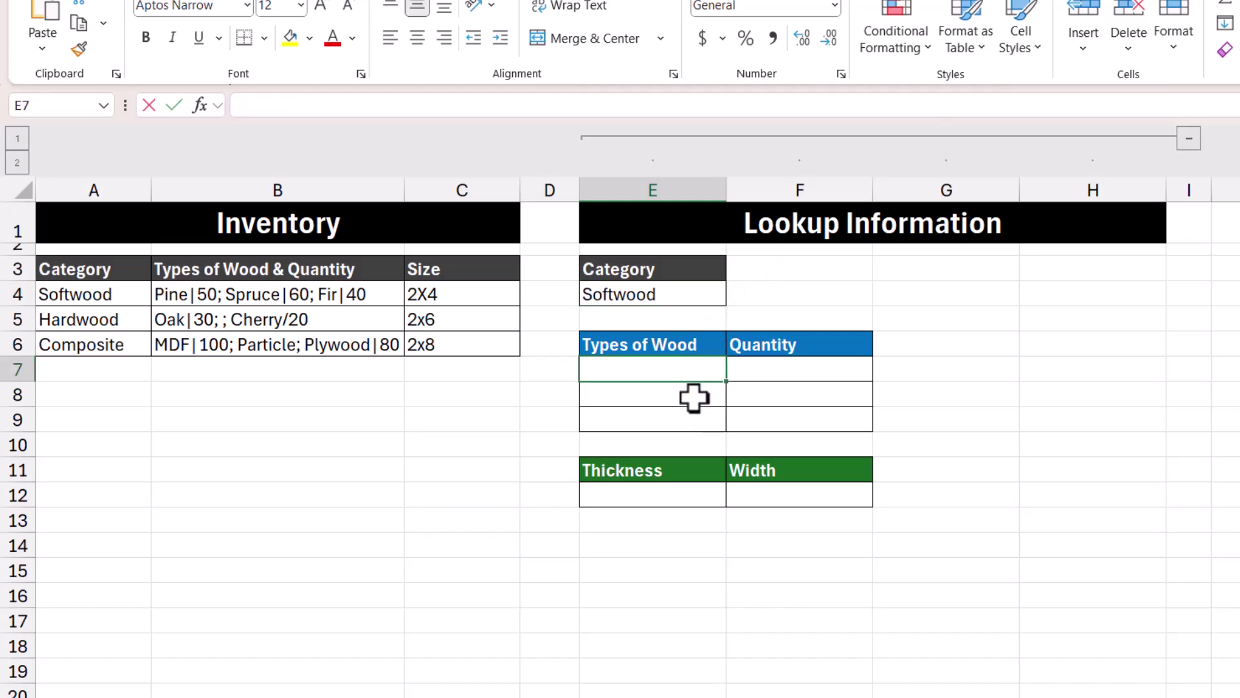
{"action": "type", "text": "=text"}
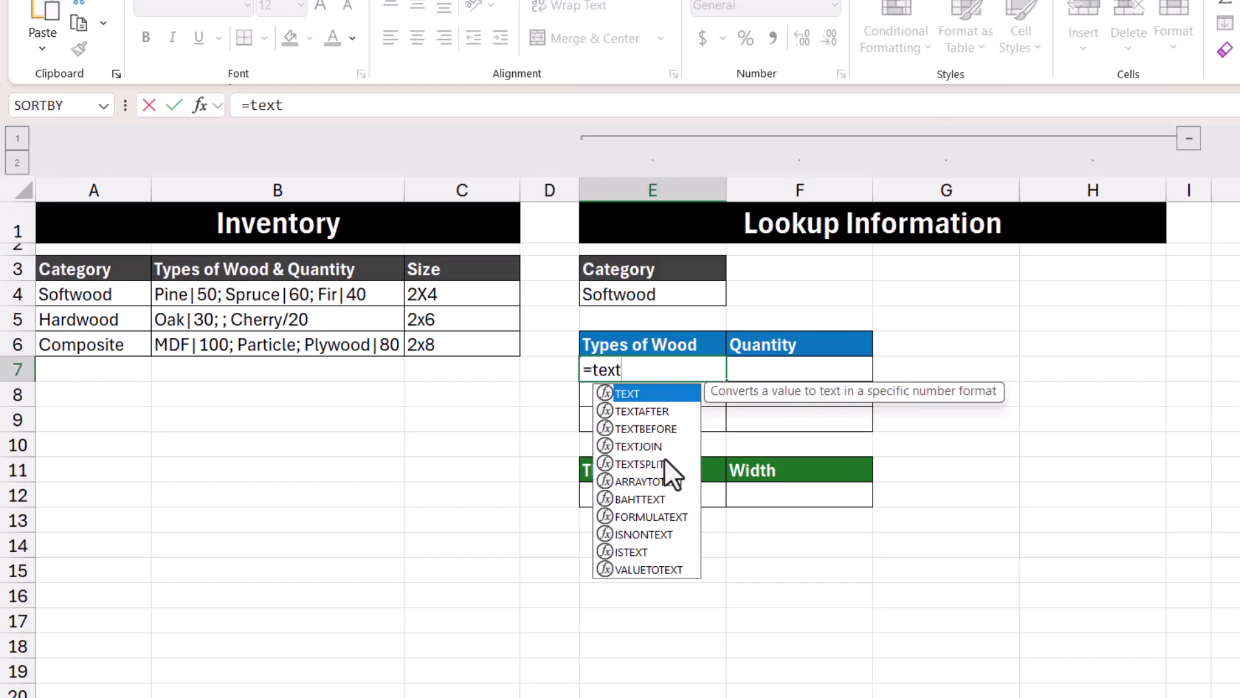
{"action": "double_click", "coordinate": [665, 463]}
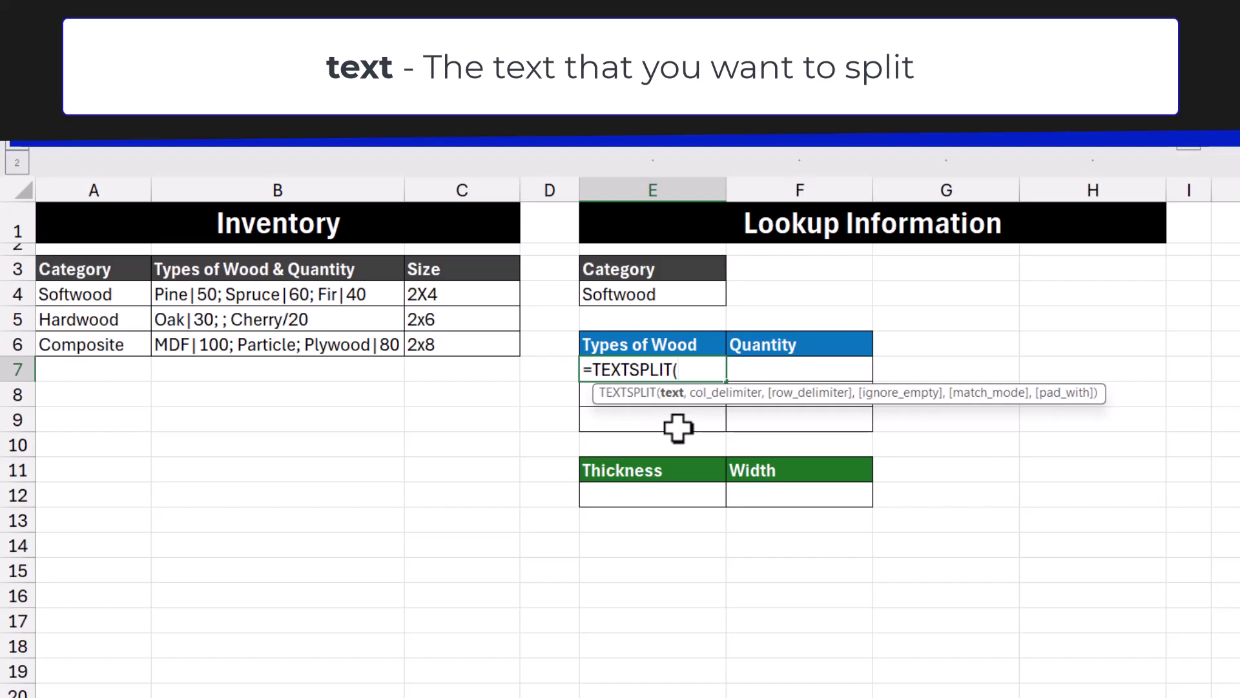
{"action": "type", "text": "Xlo"}
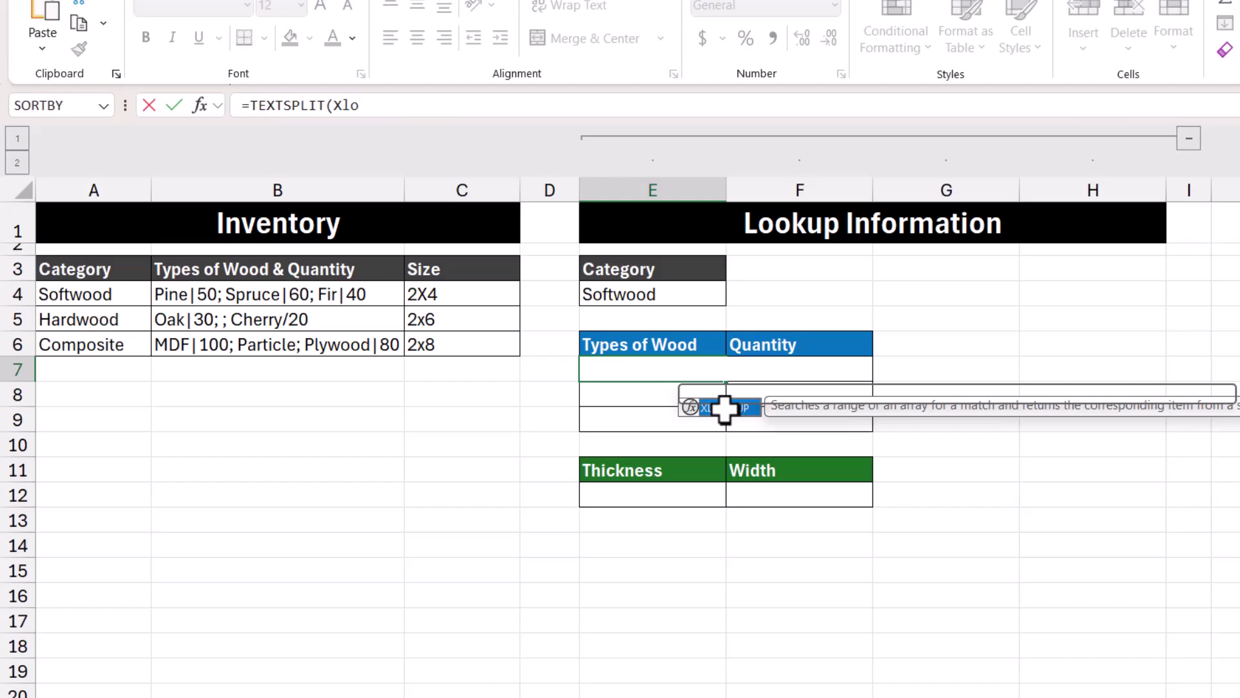
{"action": "double_click", "coordinate": [724, 408]}
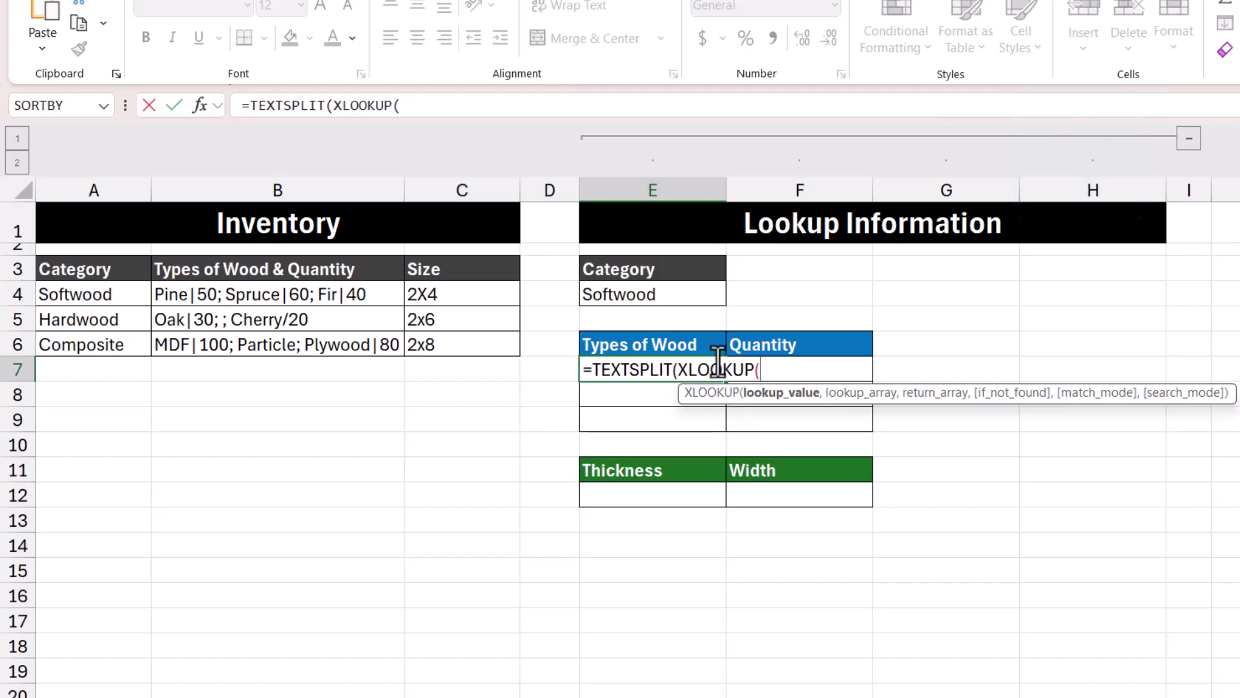
Give the XLOOKUP lookup value E4, lookup range A4:A6 and return range B4:B6.
{"action": "left_click", "coordinate": [692, 294]}
{"action": "type", "text": ","}
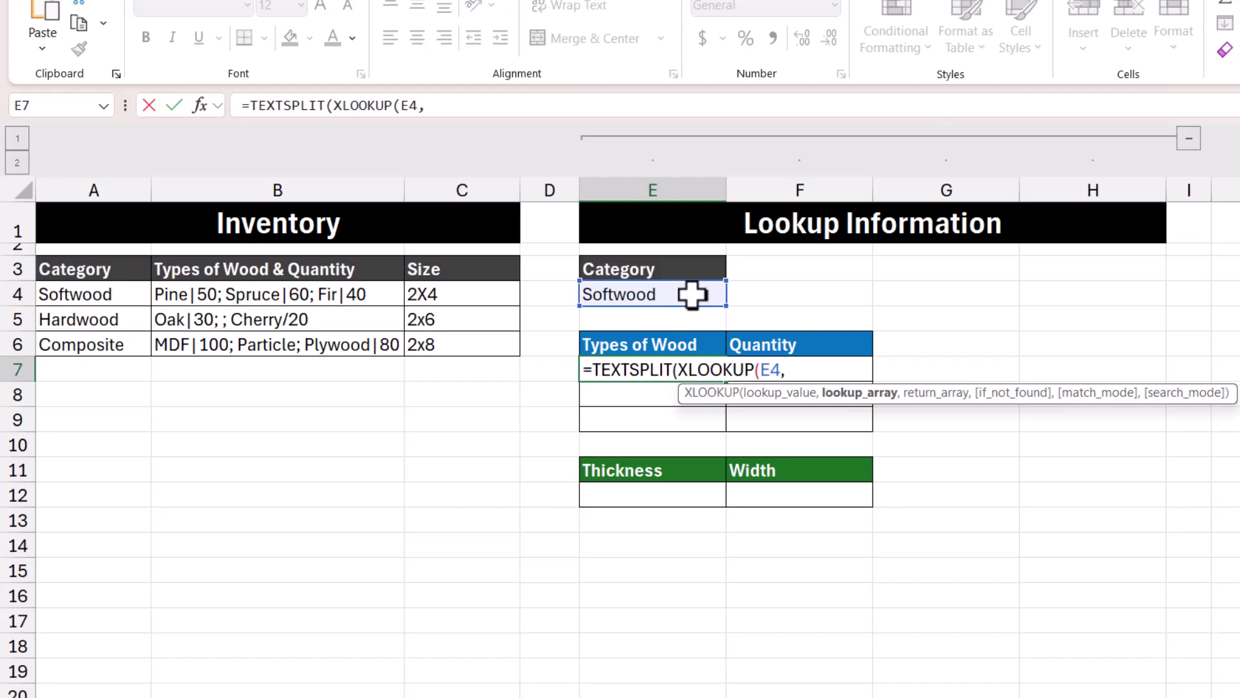
{"action": "left_click_drag", "start_coordinate": [101, 294], "coordinate": [110, 343]}
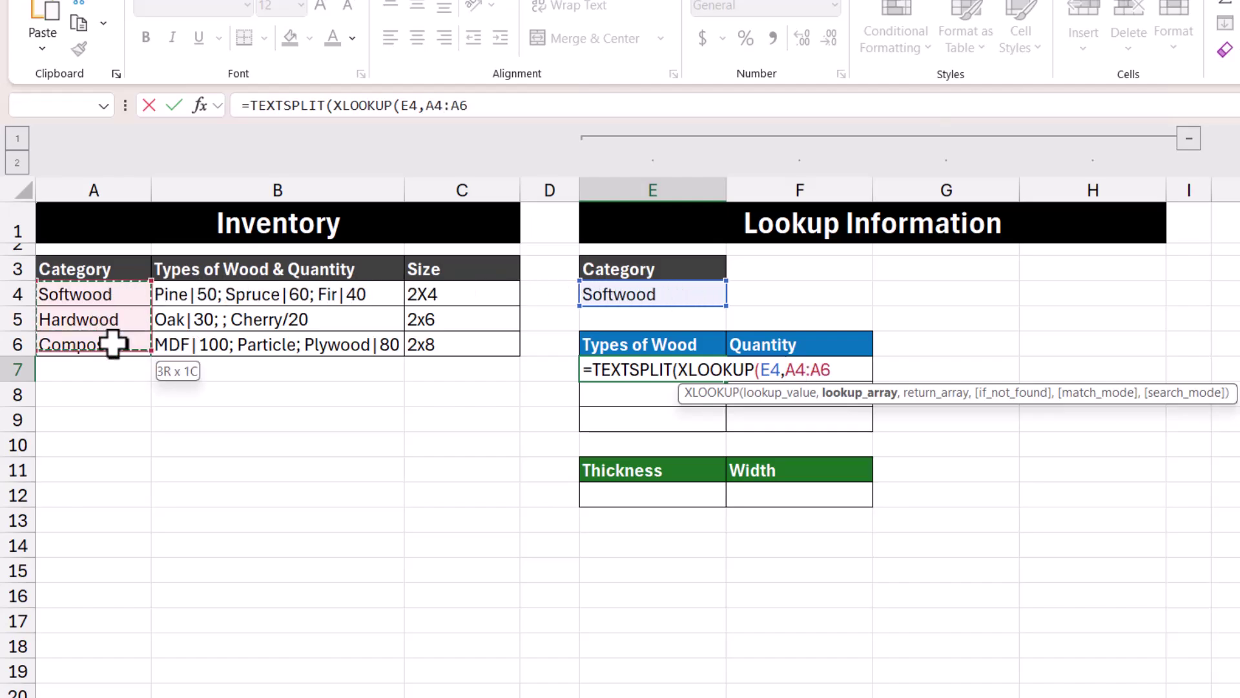
{"action": "type", "text": ","}
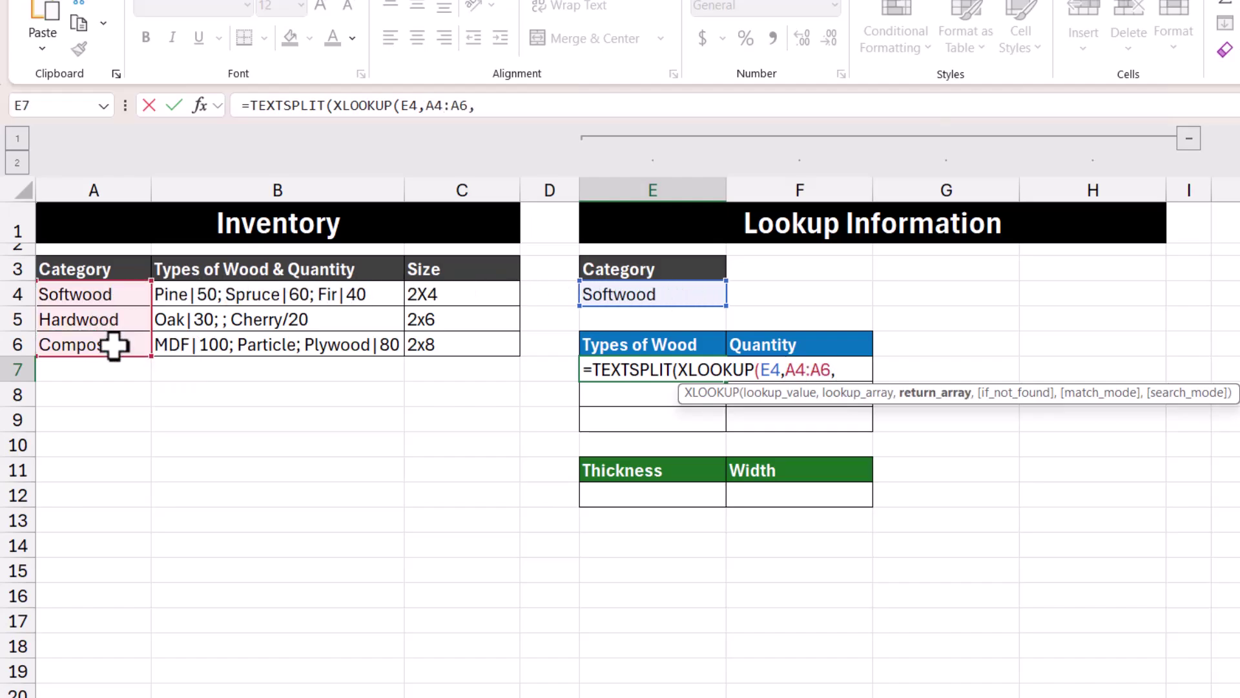
{"action": "left_click", "coordinate": [378, 290]}
{"action": "left_click_drag", "start_coordinate": [378, 291], "coordinate": [376, 335]}
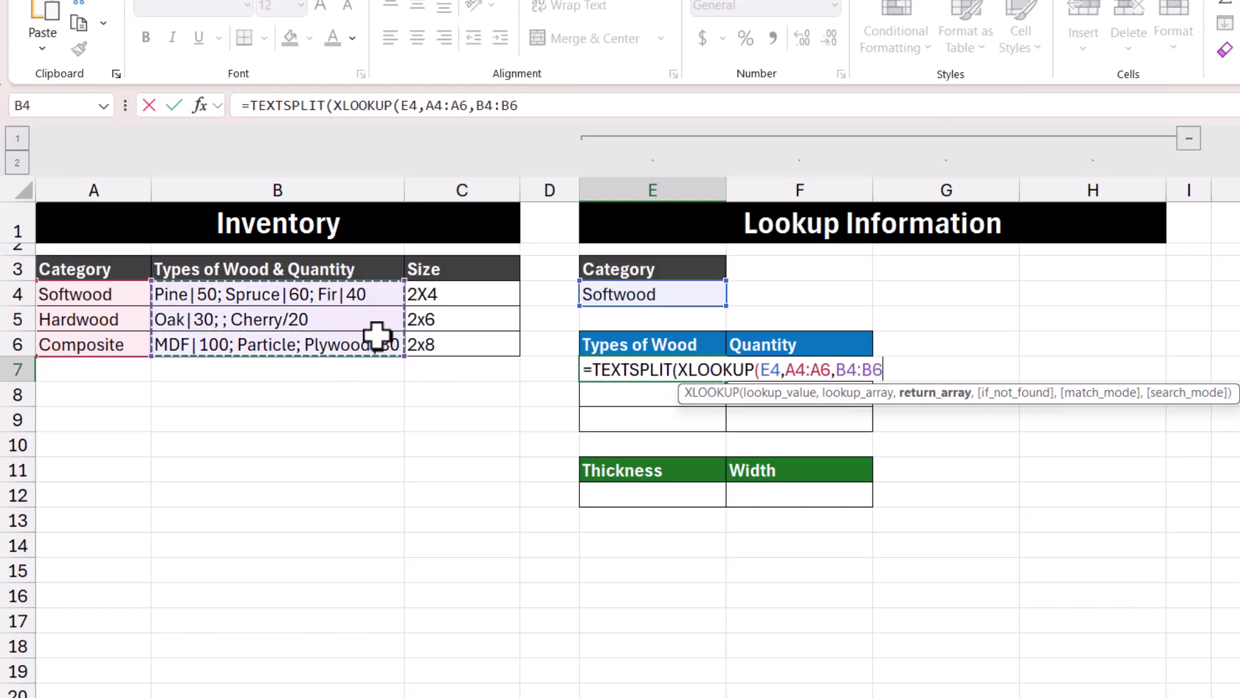
{"action": "type", "text": ")"}
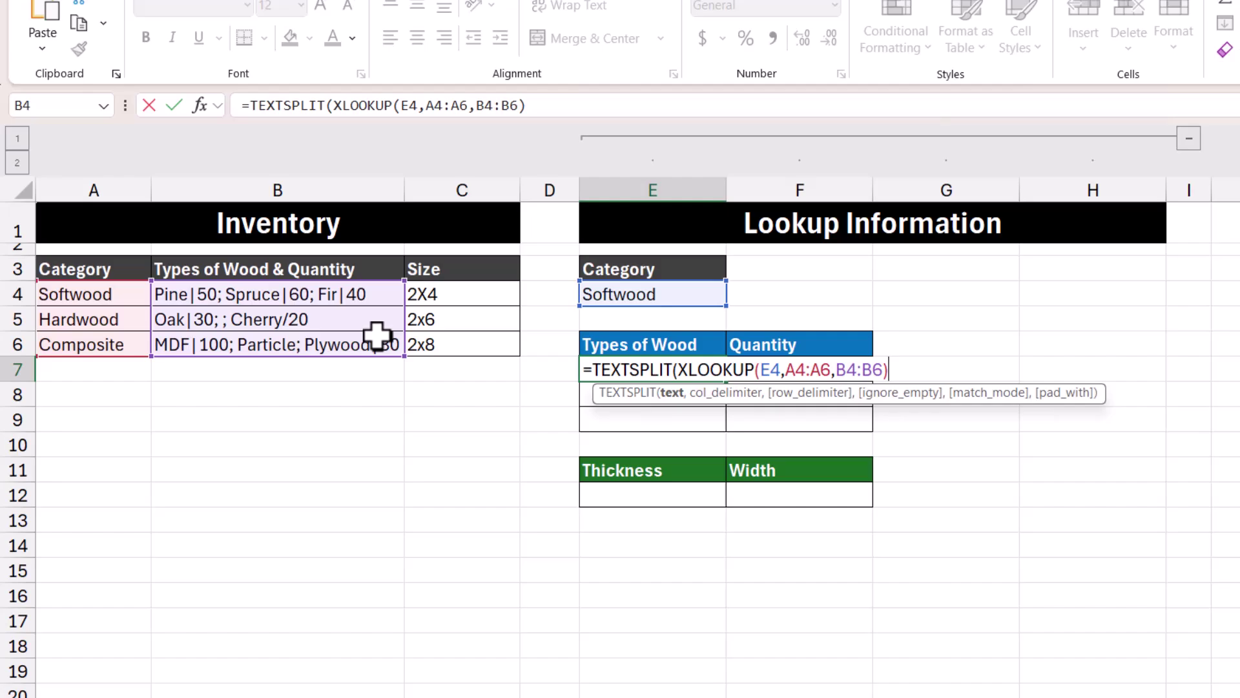
{"action": "type", "text": ","}
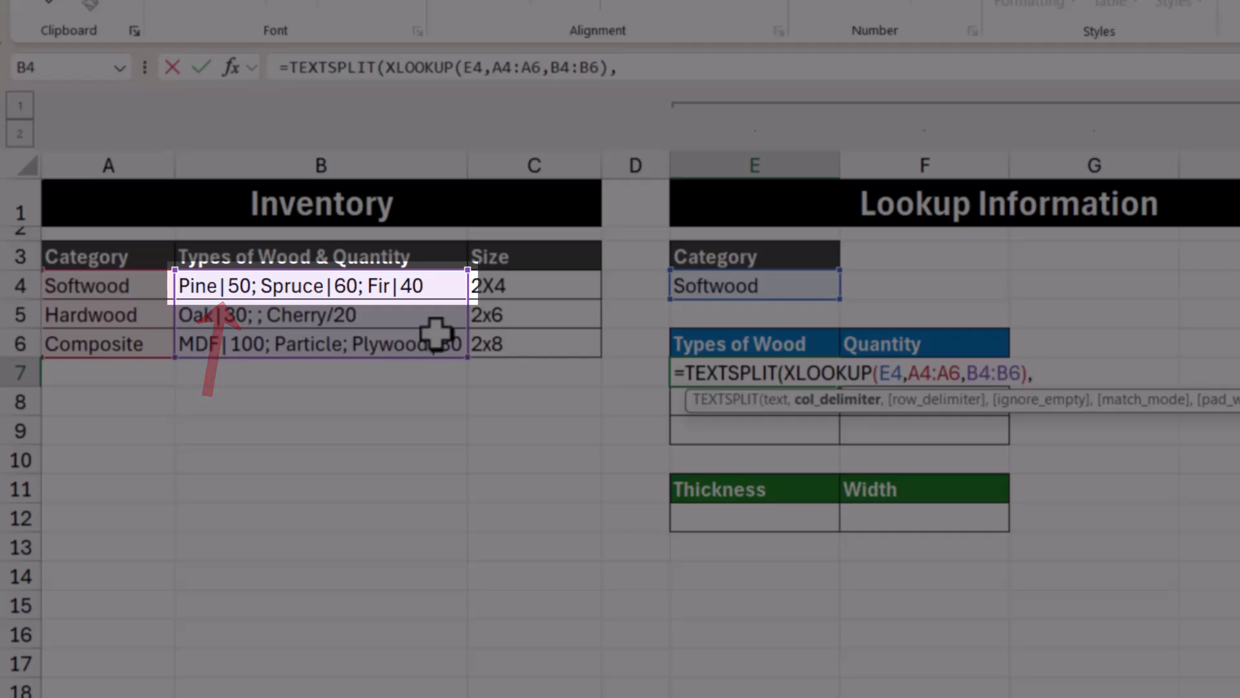
Finish the E7 formula with "|" as the column delimiter, spilling the Softwood entry across E7:H7.
{"action": "type", "text": "\"|\")"}
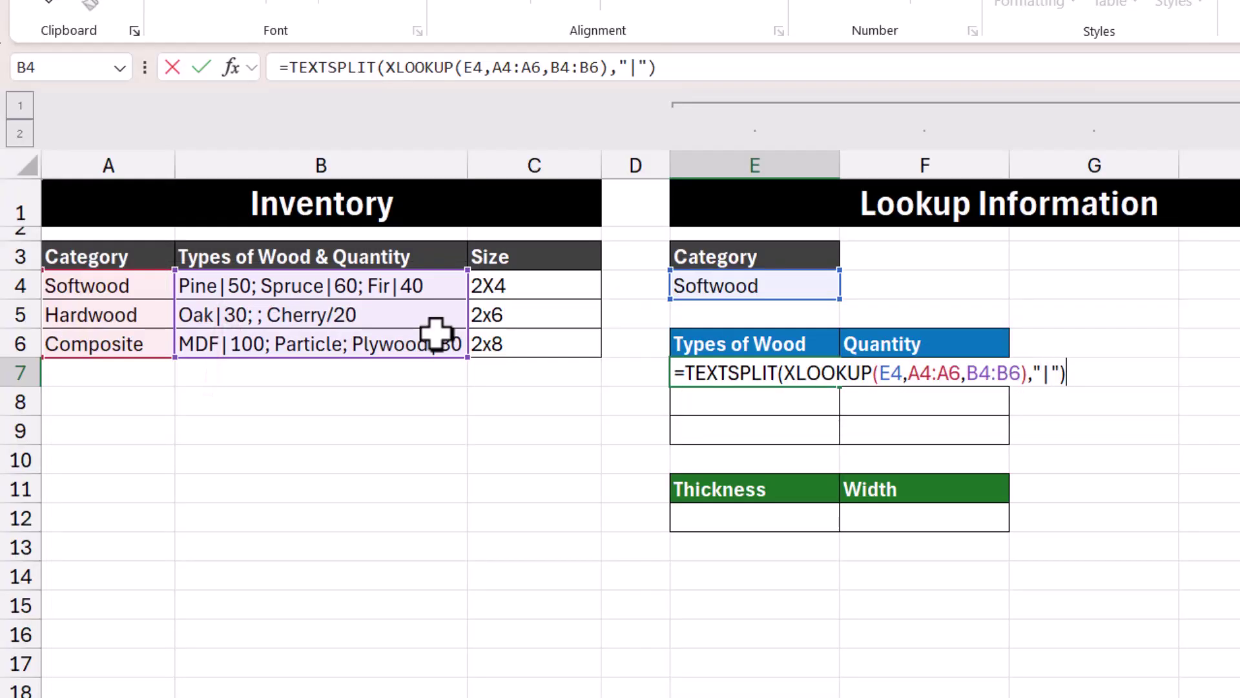
{"action": "key", "text": "Return"}
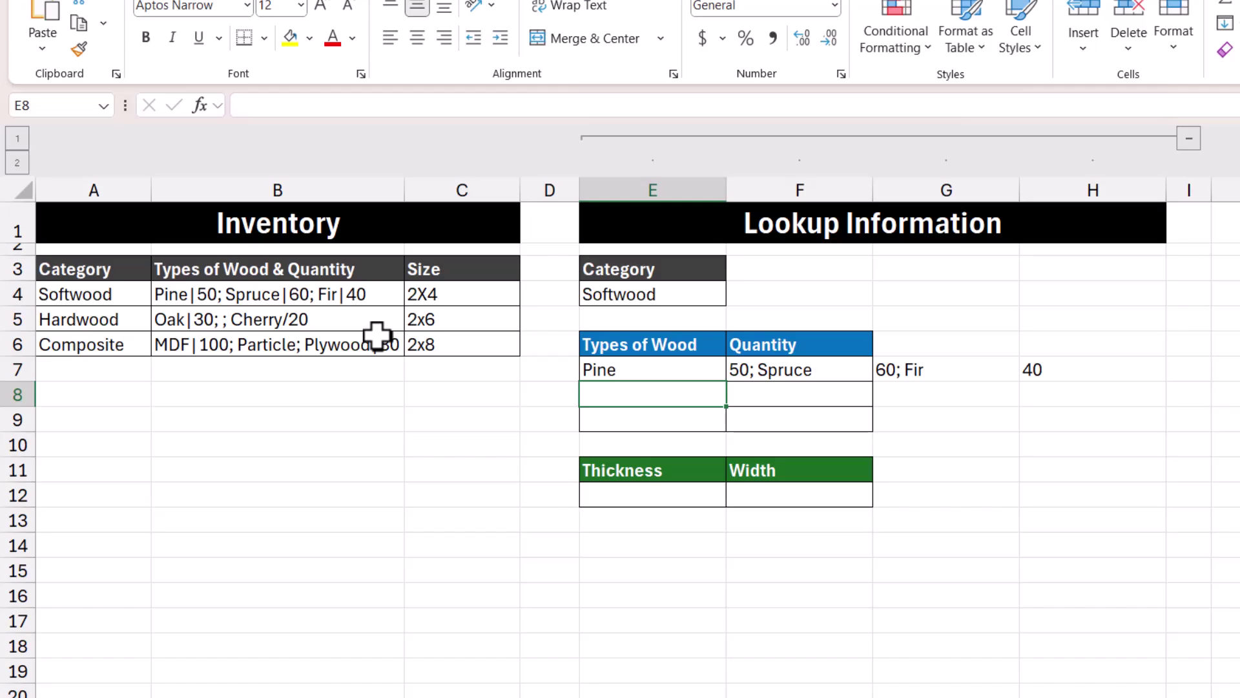
Add "; " as the row delimiter in E7 so Pine 50, Spruce 60 and Fir 40 fill separate rows.
{"action": "double_click", "coordinate": [646, 369]}
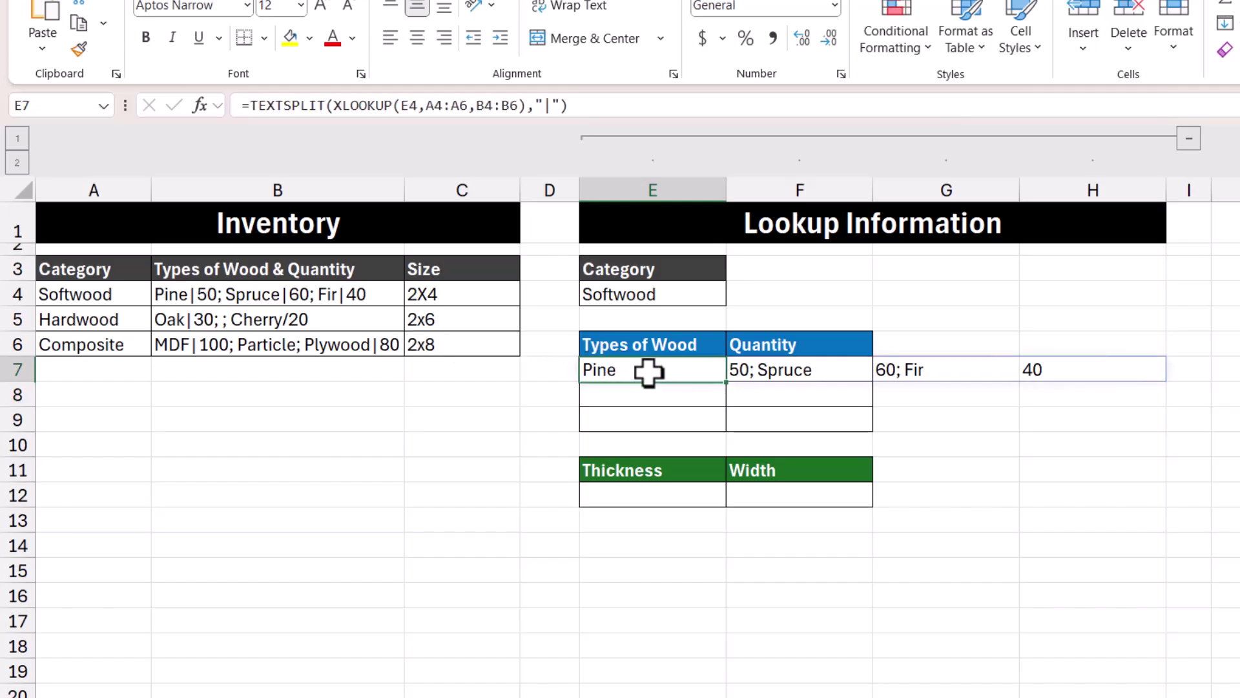
{"action": "left_click", "coordinate": [917, 369]}
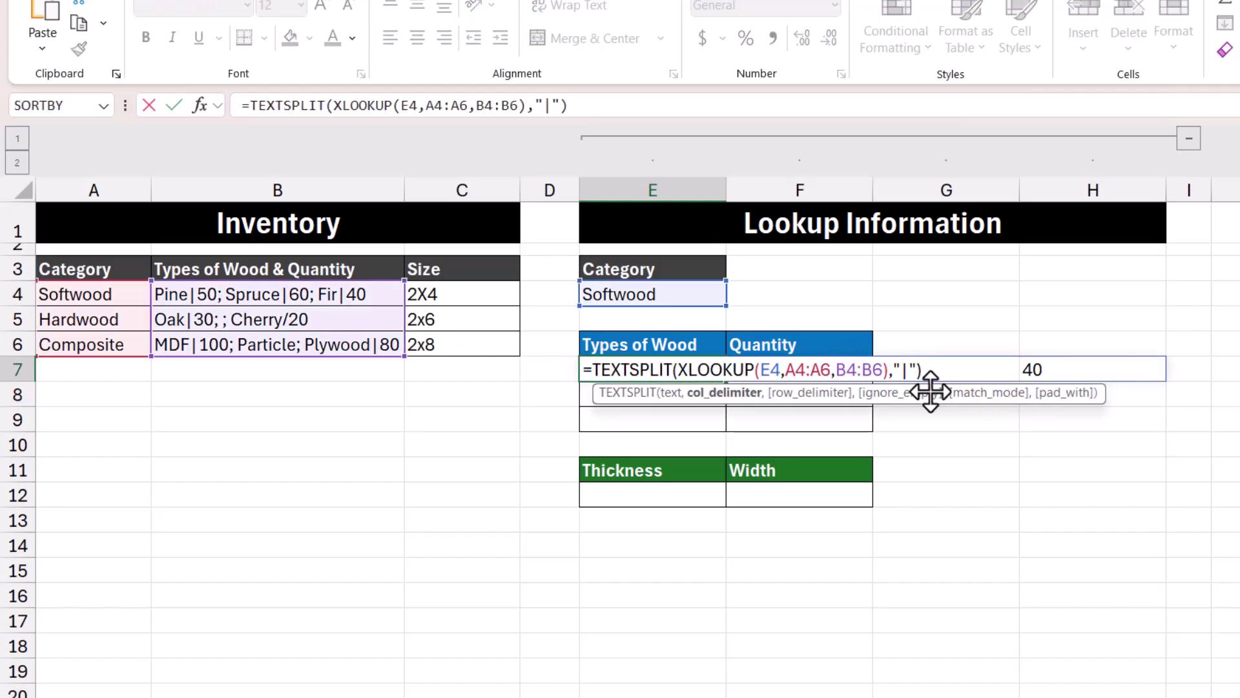
{"action": "type", "text": ","}
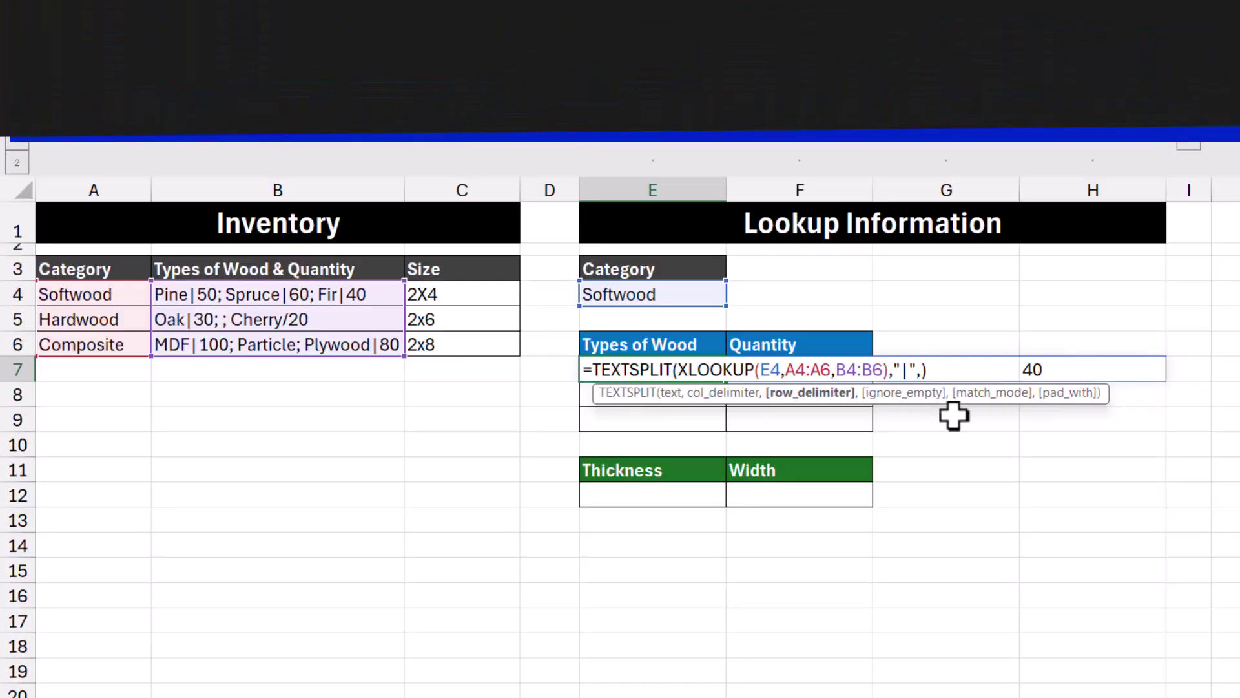
{"action": "type", "text": "\"; \""}
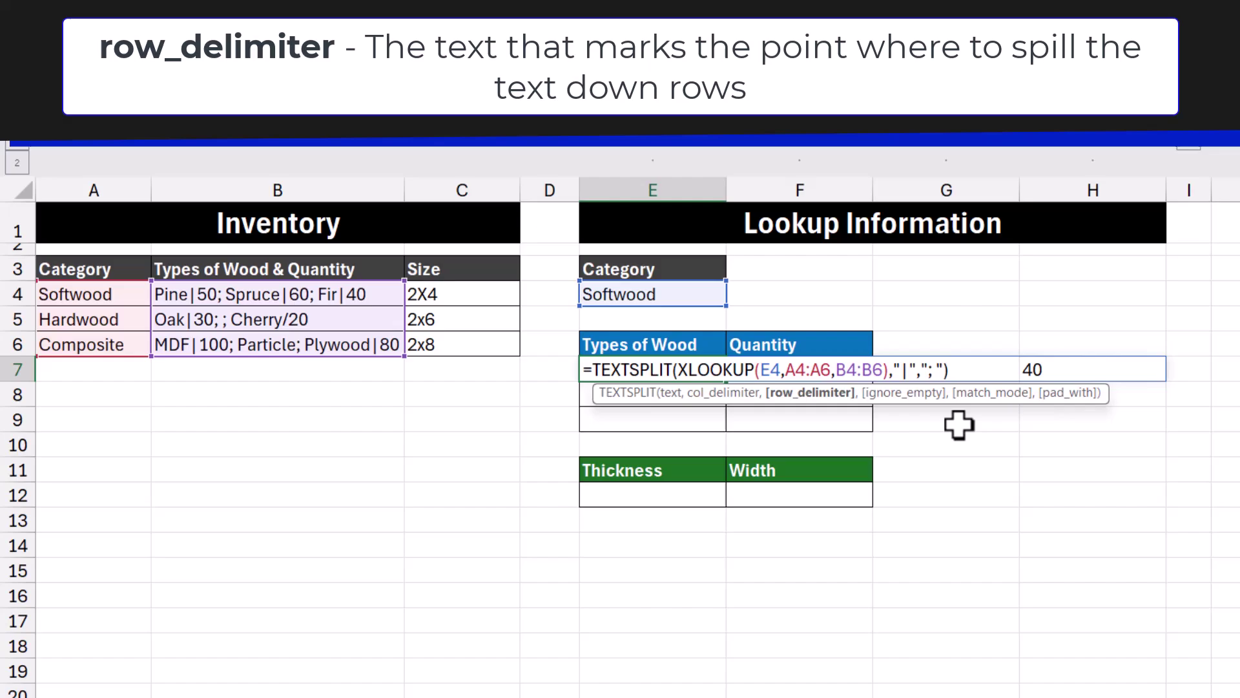
{"action": "key", "text": "Return"}
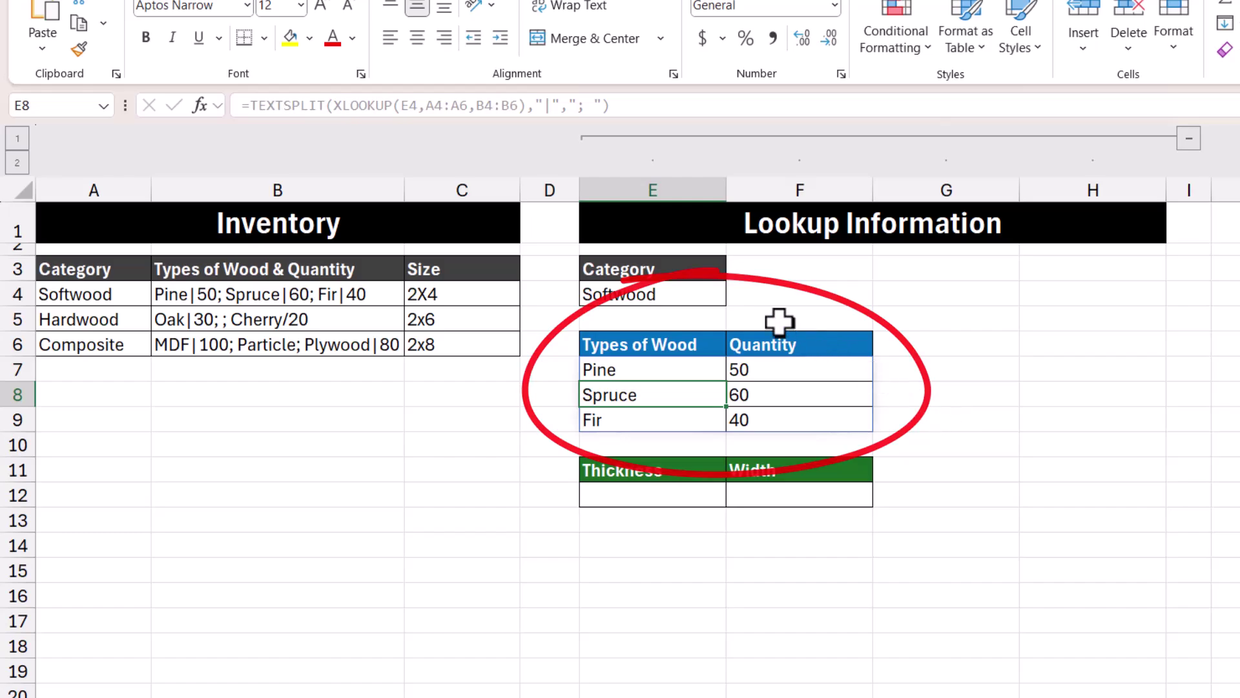
{"action": "left_click", "coordinate": [710, 297]}
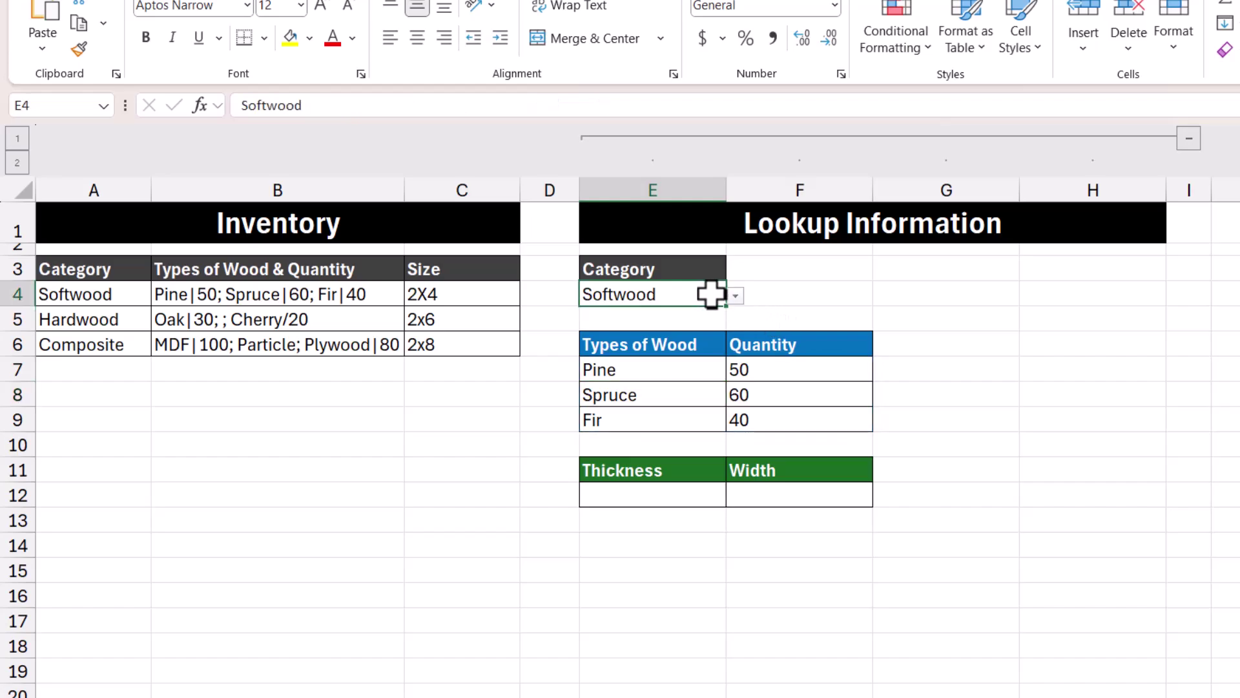
Switch the E4 category to Hardwood, showing Oak 30, a blank row and Cherry/20.
{"action": "left_click", "coordinate": [736, 295]}
{"action": "left_click", "coordinate": [698, 328]}
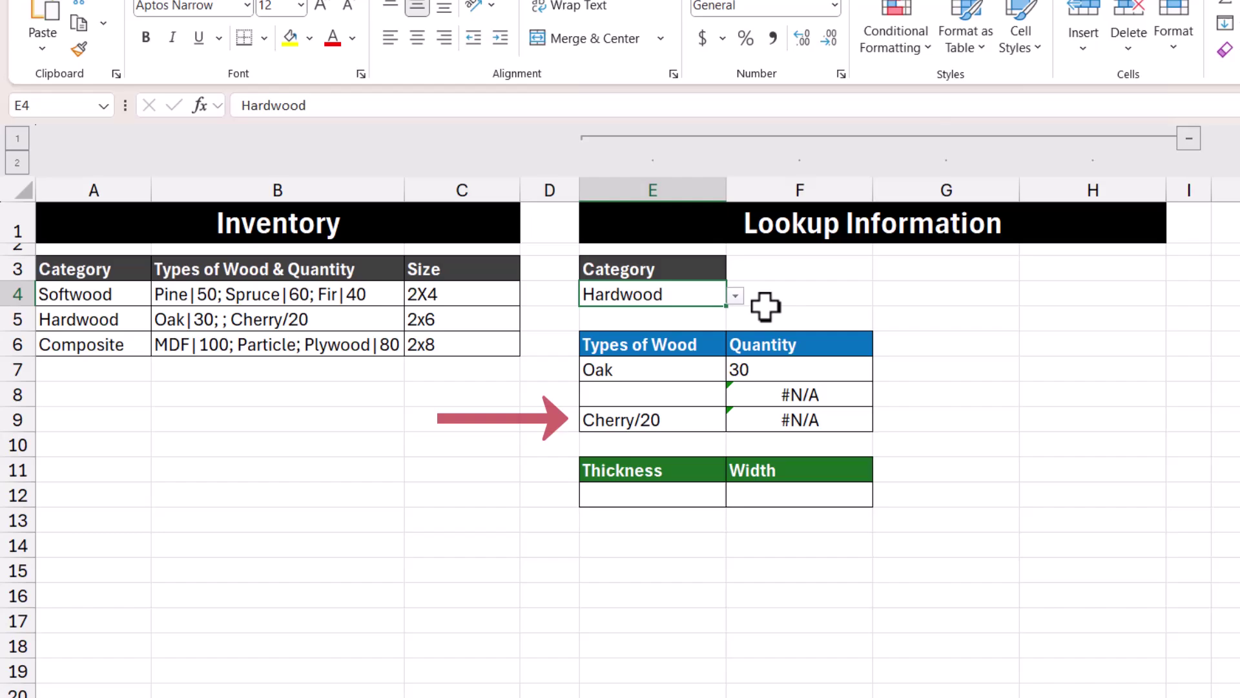
{"action": "left_click", "coordinate": [694, 366]}
Set TEXTSPLIT's ignore_empty argument to TRUE in E7, removing the blank Hardwood row.
{"action": "double_click", "coordinate": [693, 366]}
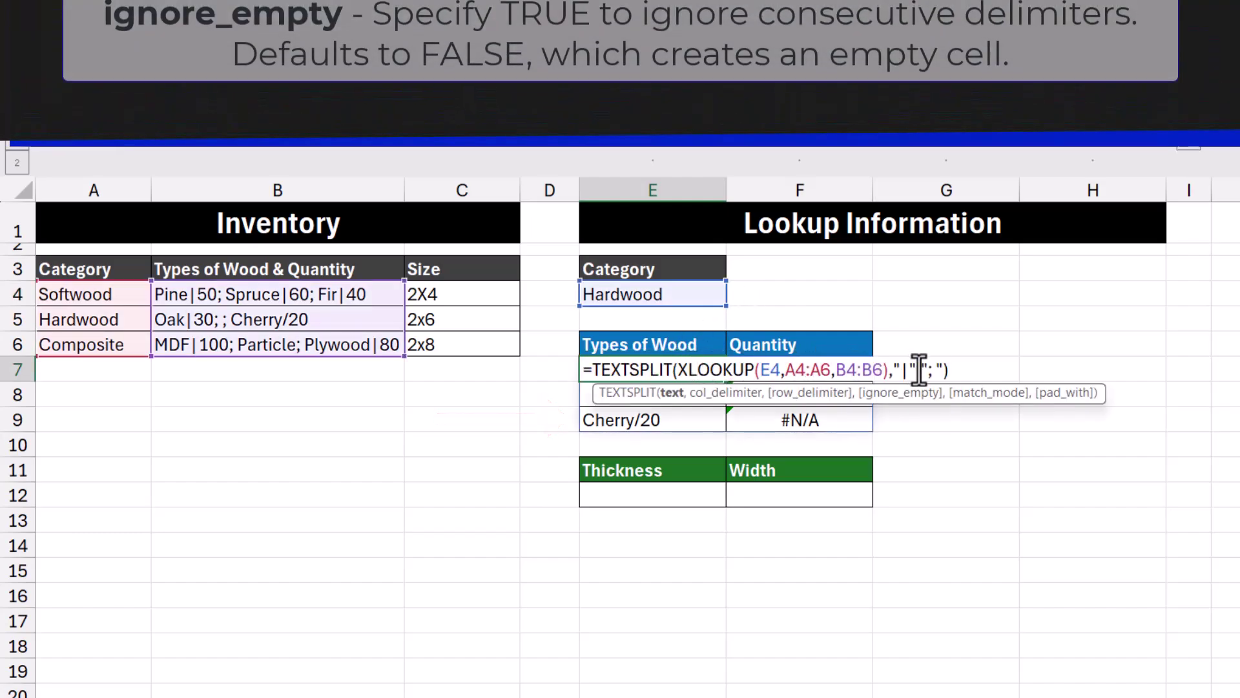
{"action": "left_click", "coordinate": [944, 370]}
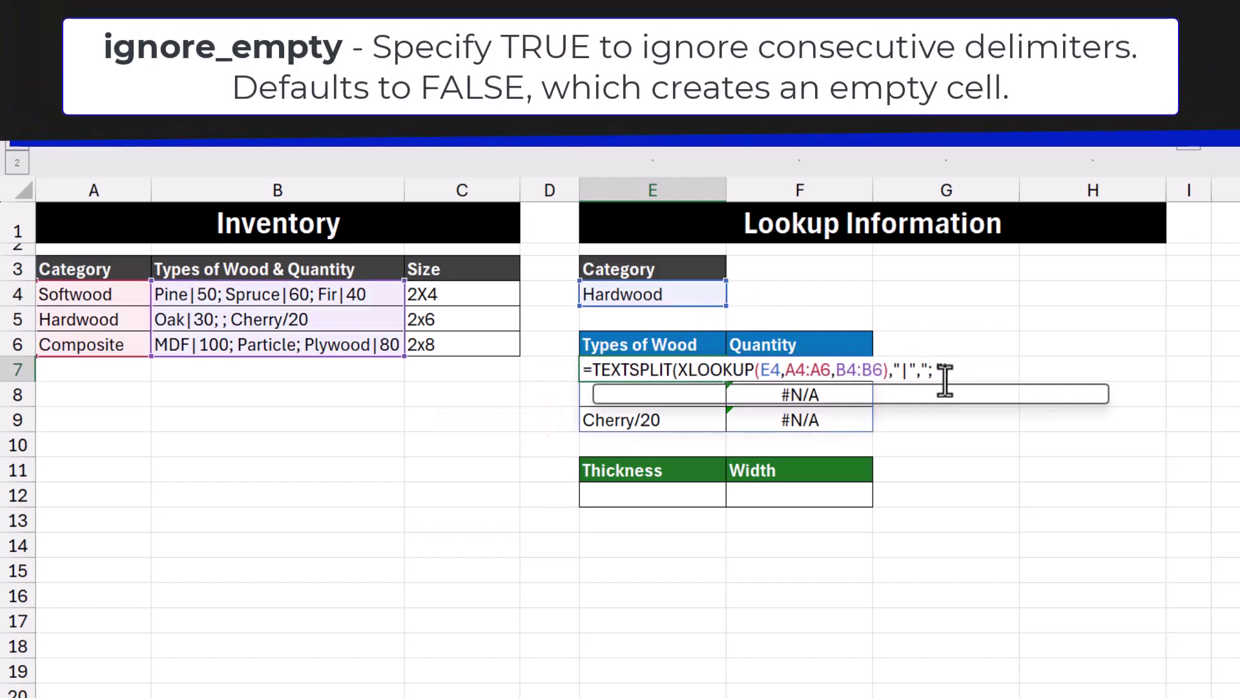
{"action": "type", "text": ","}
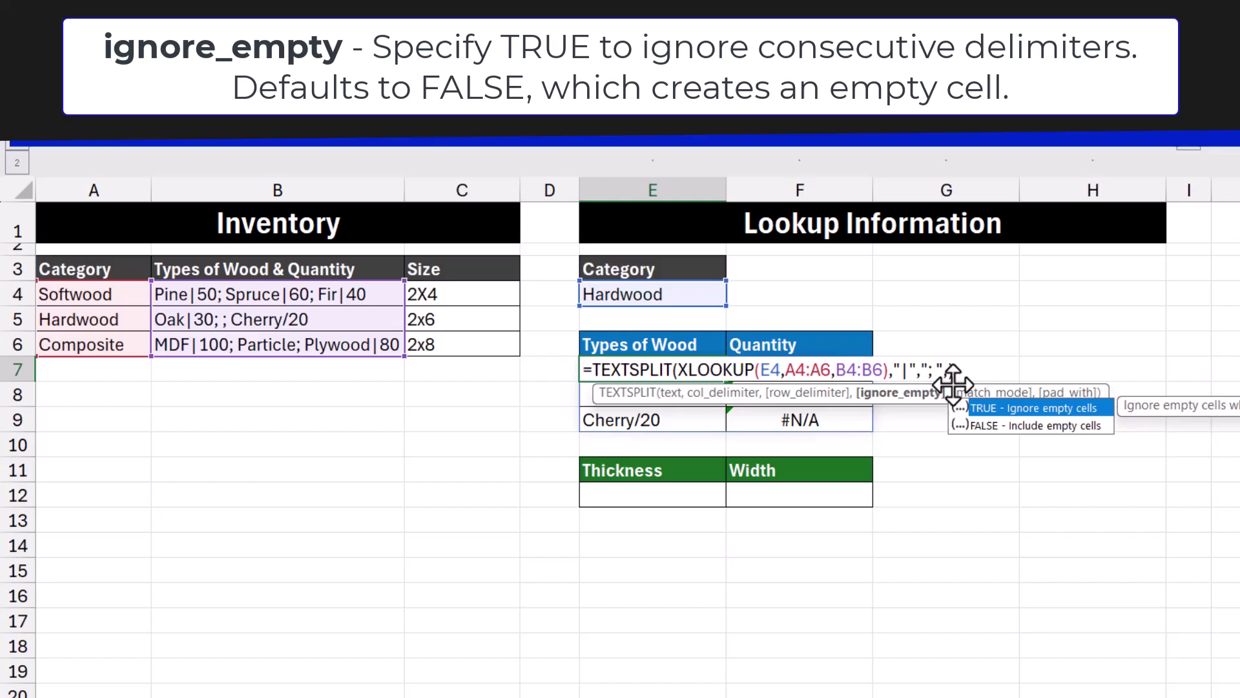
{"action": "double_click", "coordinate": [1044, 411]}
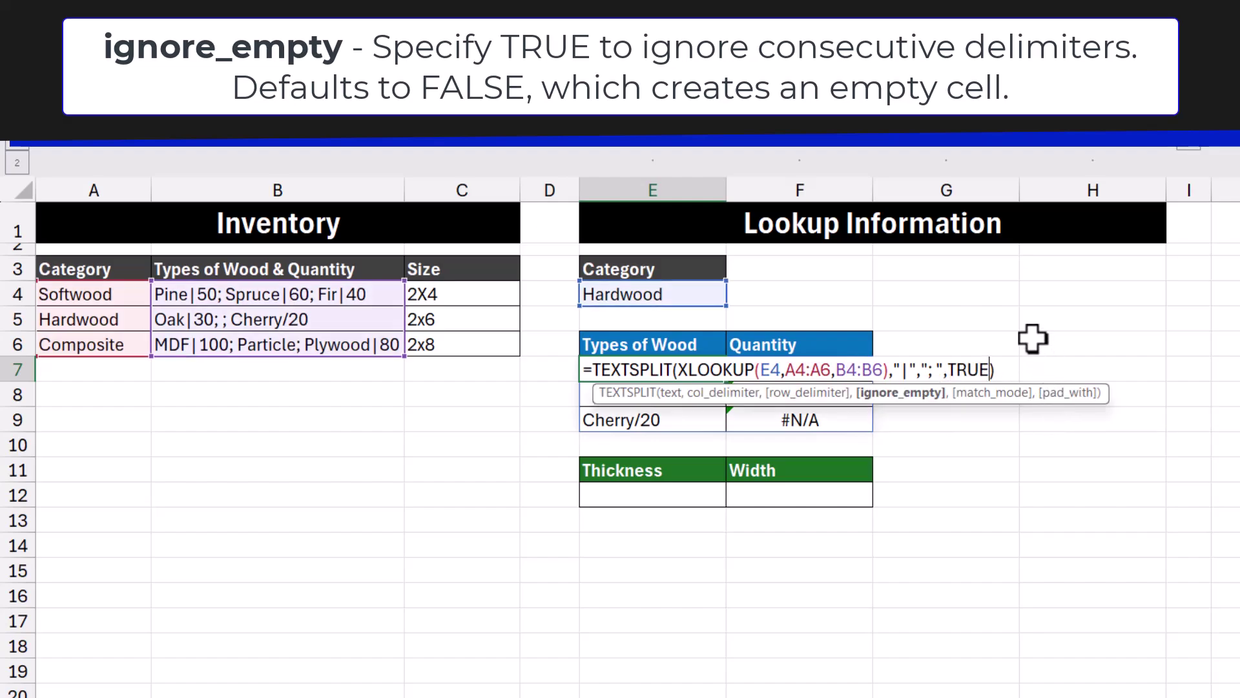
{"action": "key", "text": "Return"}
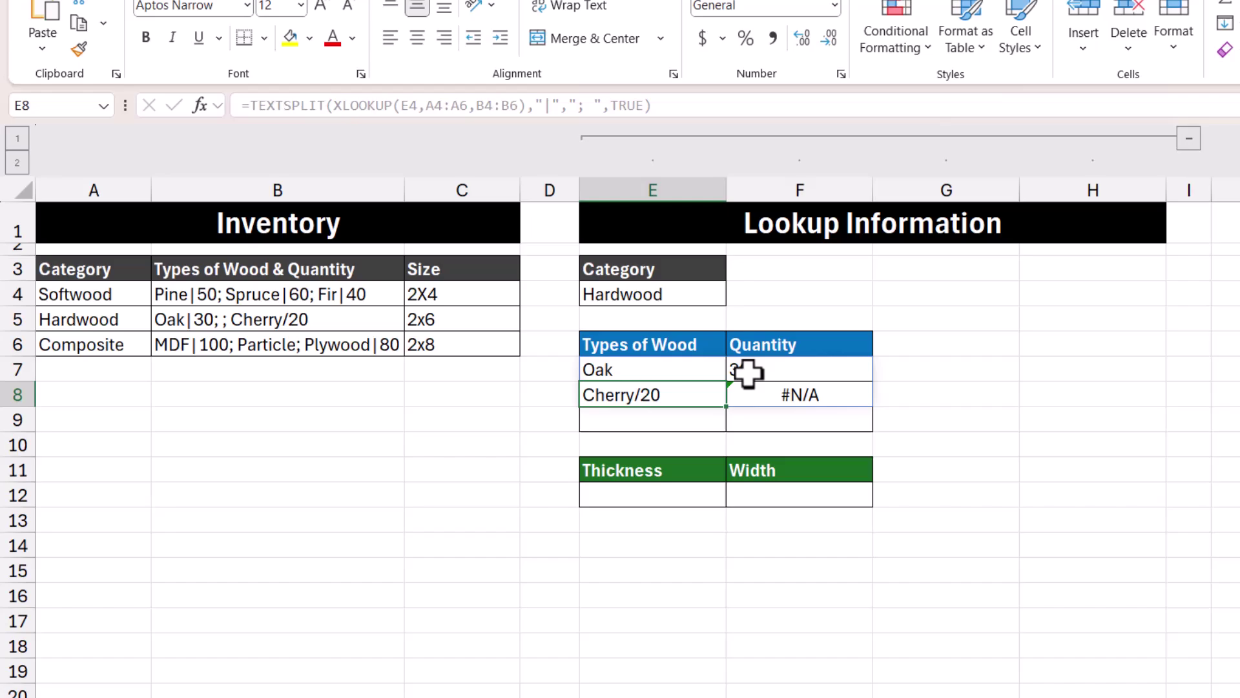
Change E7's column delimiter to {"|","/"} so Hardwood lists Oak 30 and Cherry 20.
{"action": "double_click", "coordinate": [690, 371]}
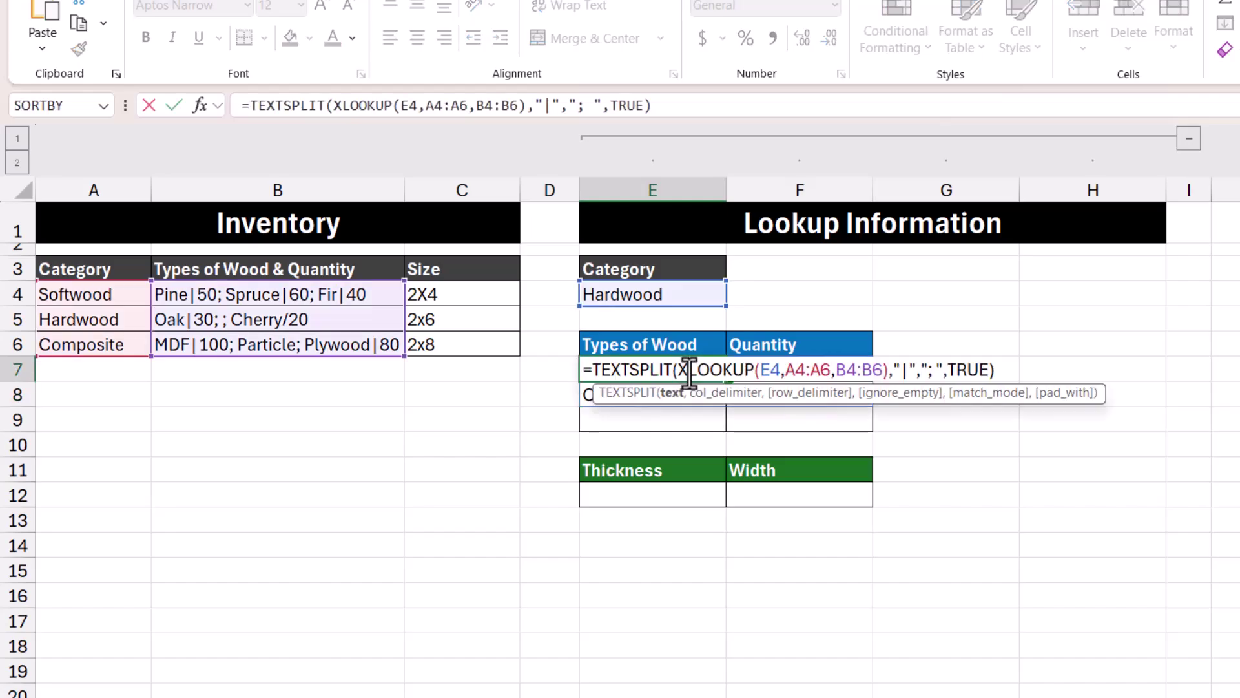
{"action": "left_click", "coordinate": [893, 369]}
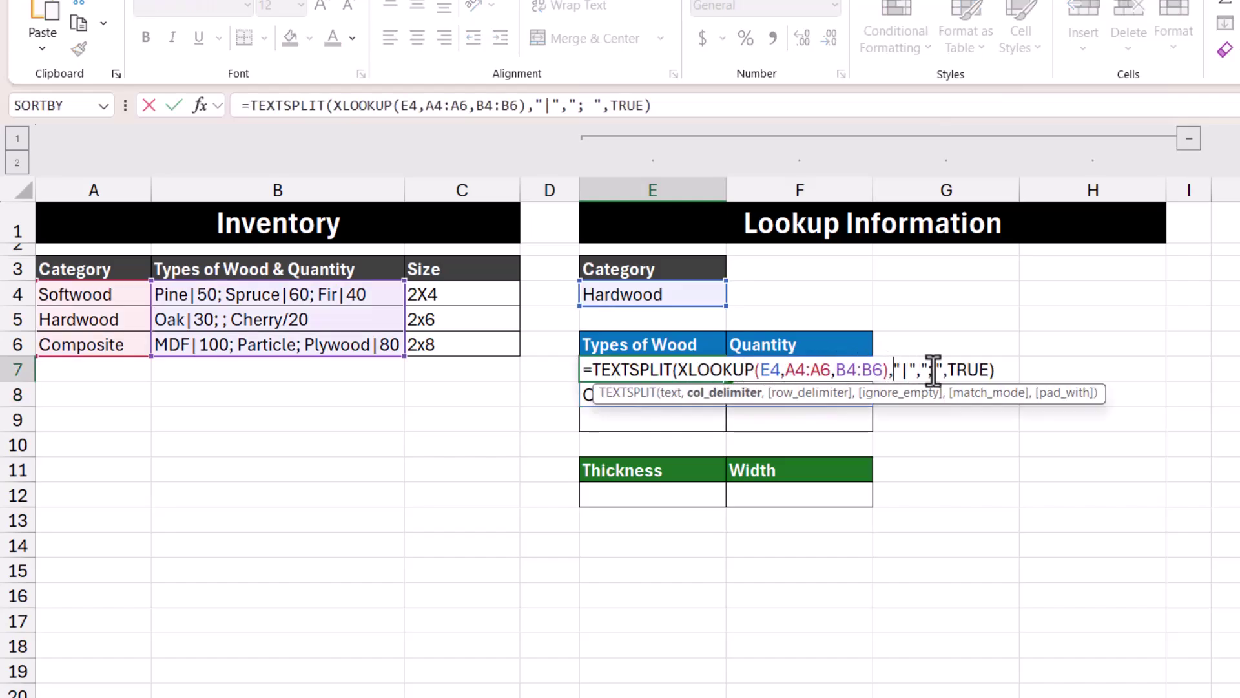
{"action": "type", "text": "{"}
{"action": "key", "text": "Right"}
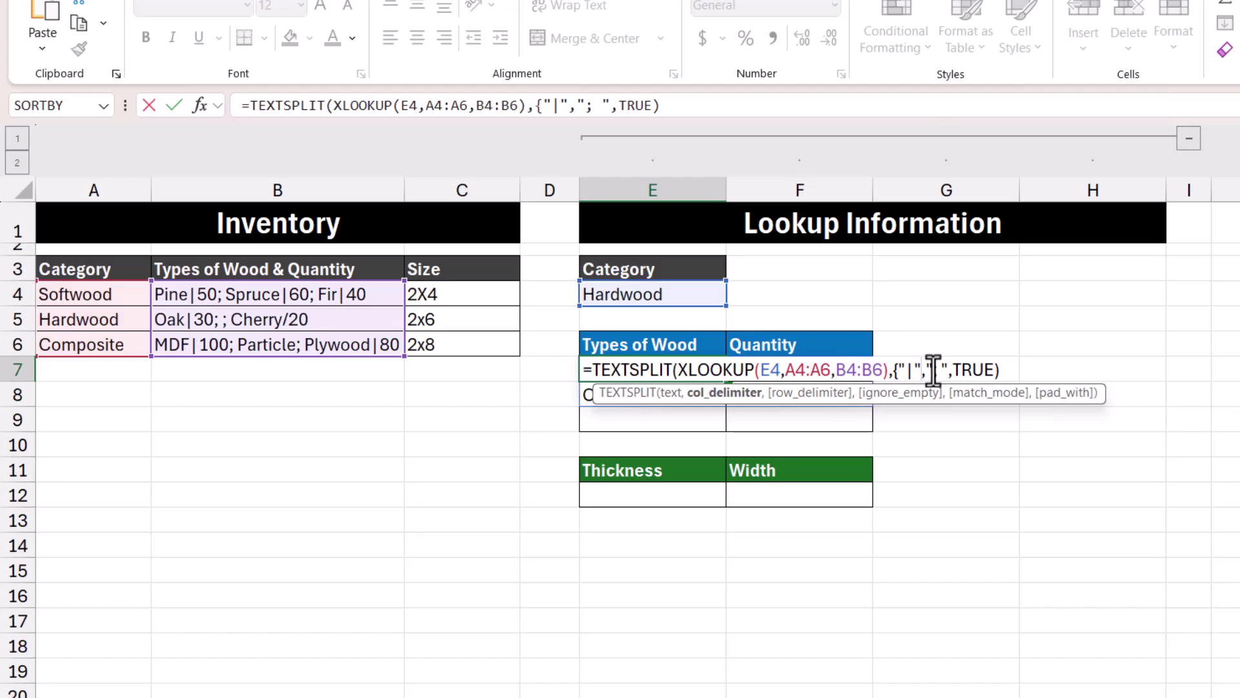
{"action": "type", "text": "\"/\","}
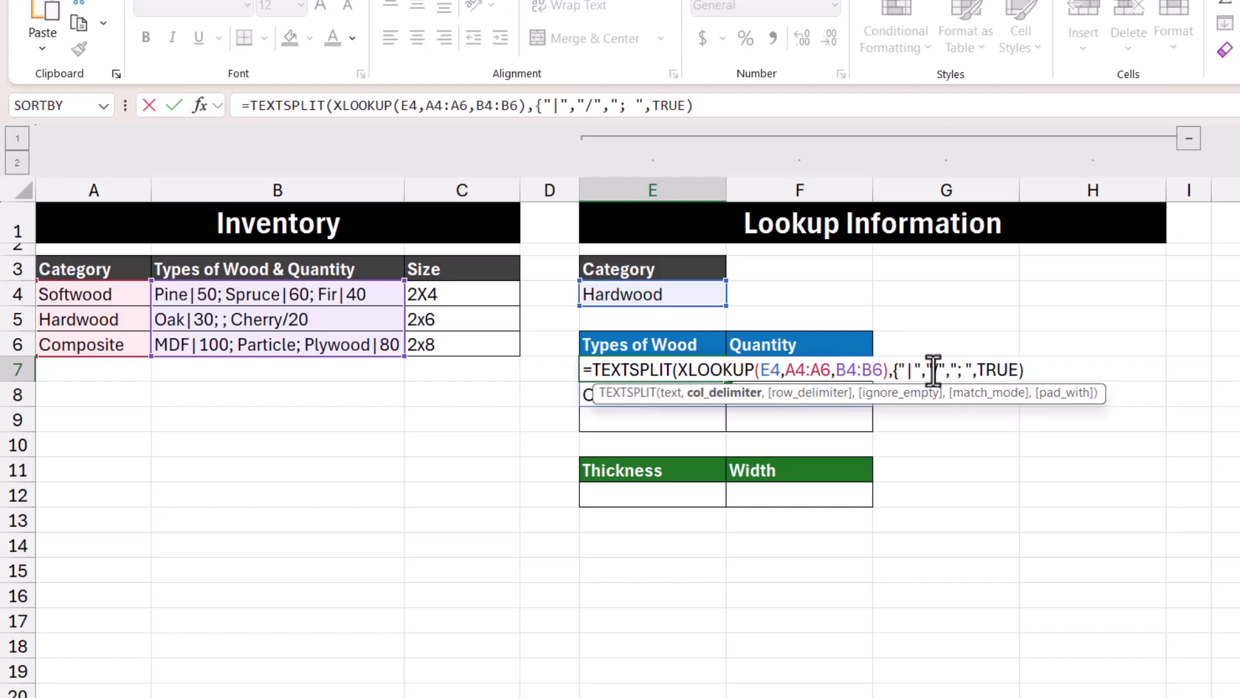
{"action": "type", "text": "}"}
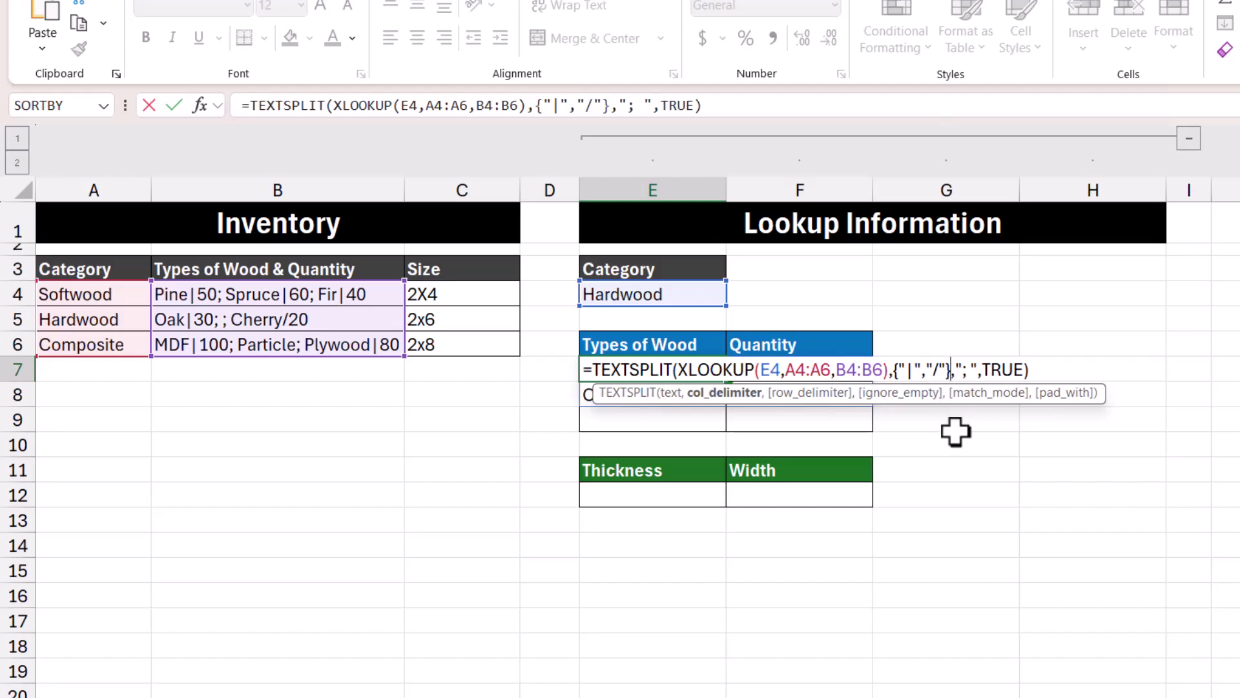
{"action": "key", "text": "Return"}
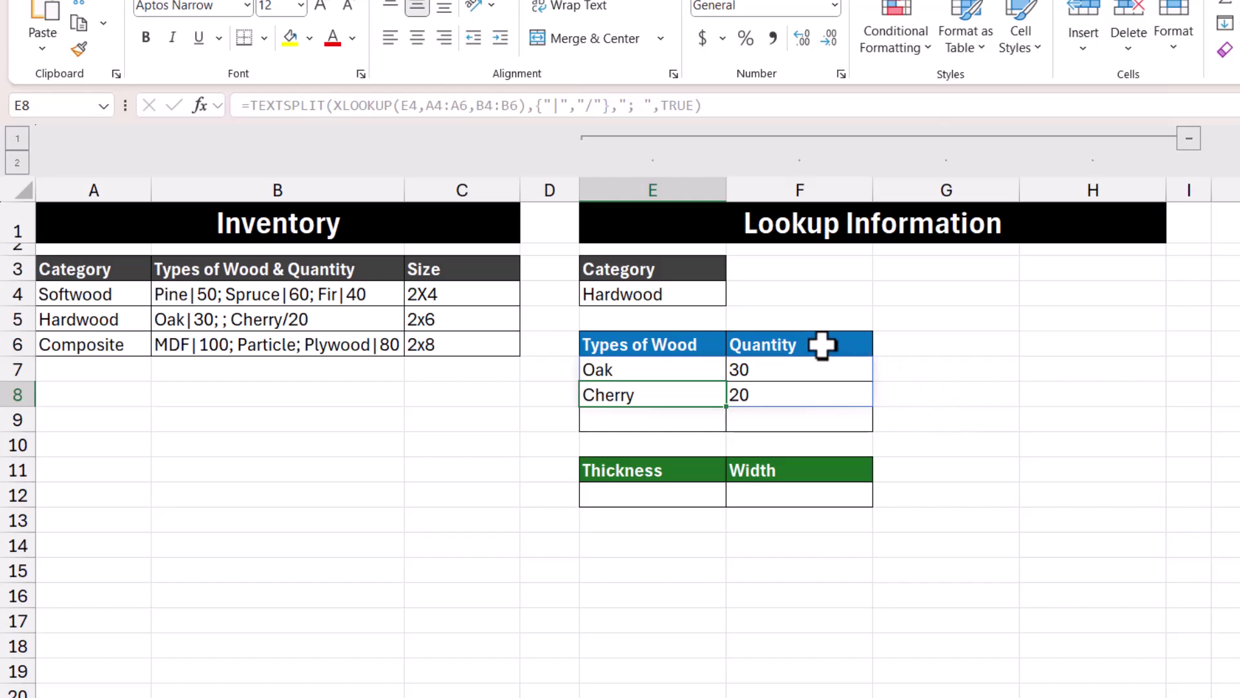
{"action": "left_click", "coordinate": [717, 297]}
{"action": "left_click", "coordinate": [735, 296]}
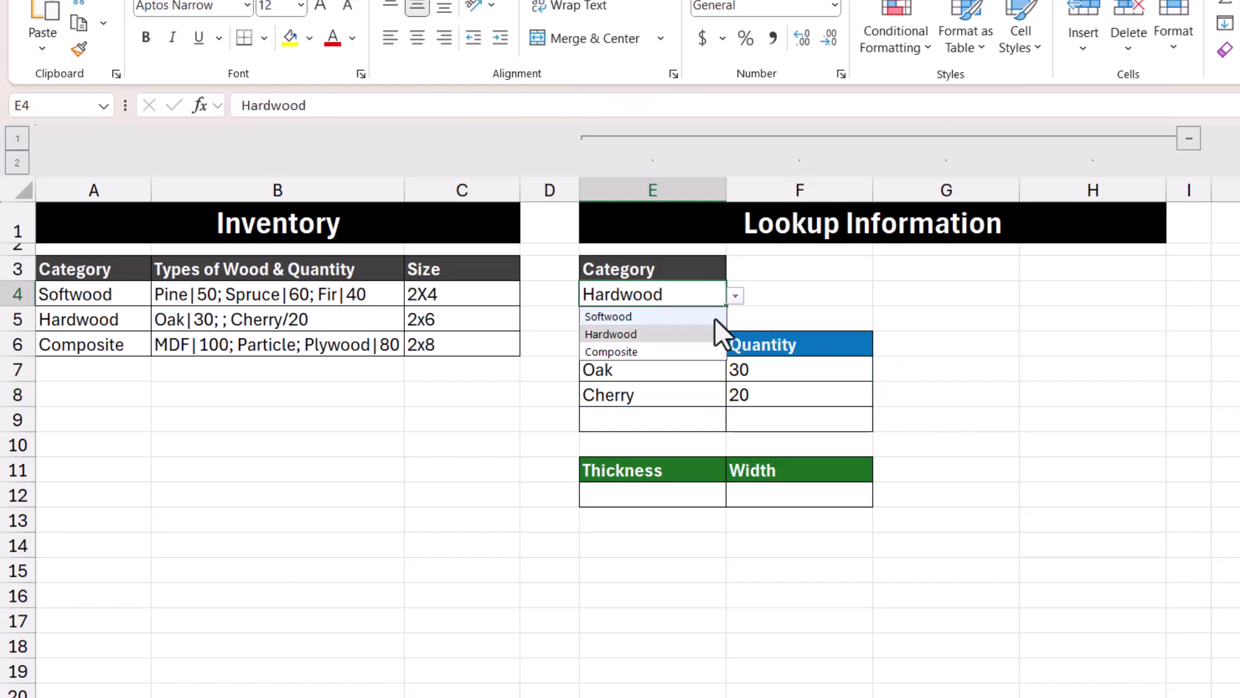
Choose Composite as the category in E4.
{"action": "left_click", "coordinate": [686, 352]}
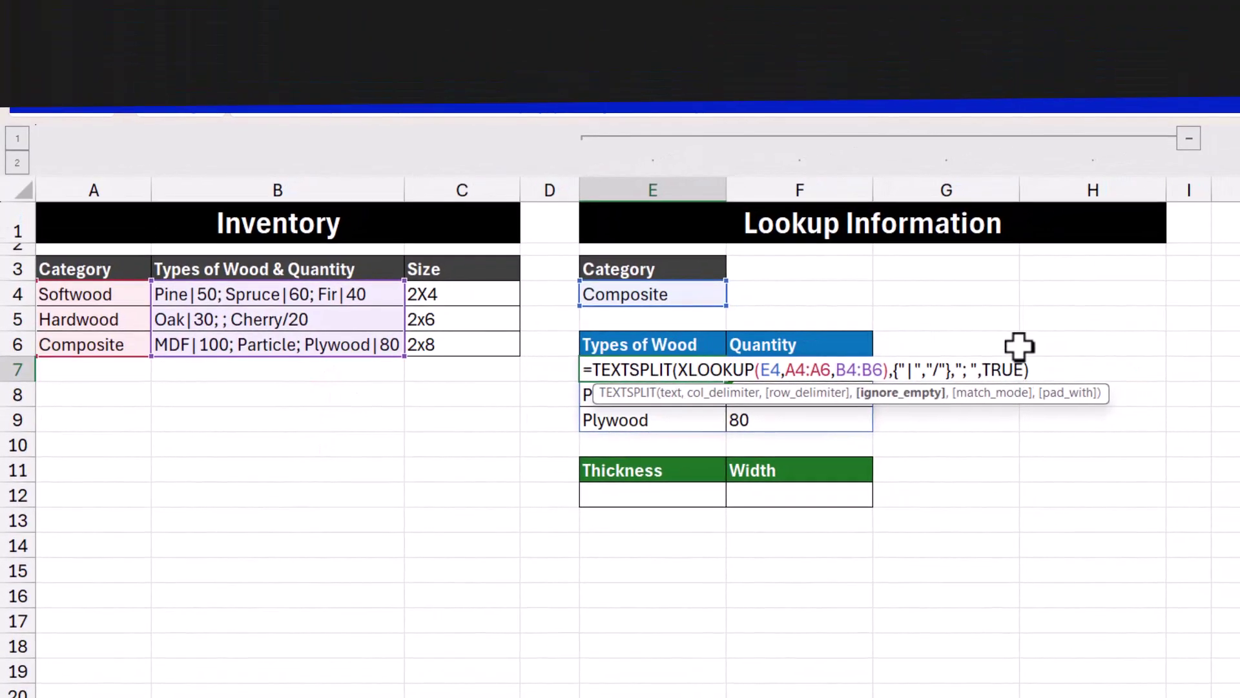
Add pad_with 0 after TRUE in the E7 formula so Particle shows quantity 0.
{"action": "type", "text": ",,"}
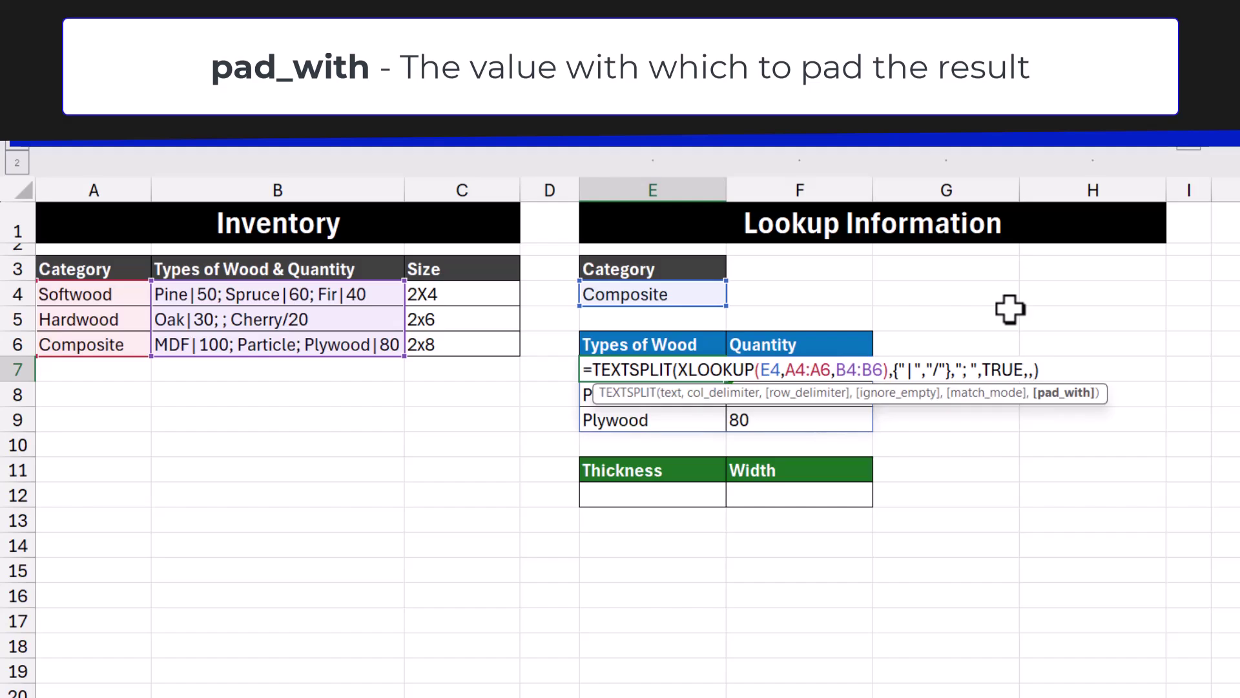
{"action": "type", "text": "0"}
{"action": "key", "text": "Return"}
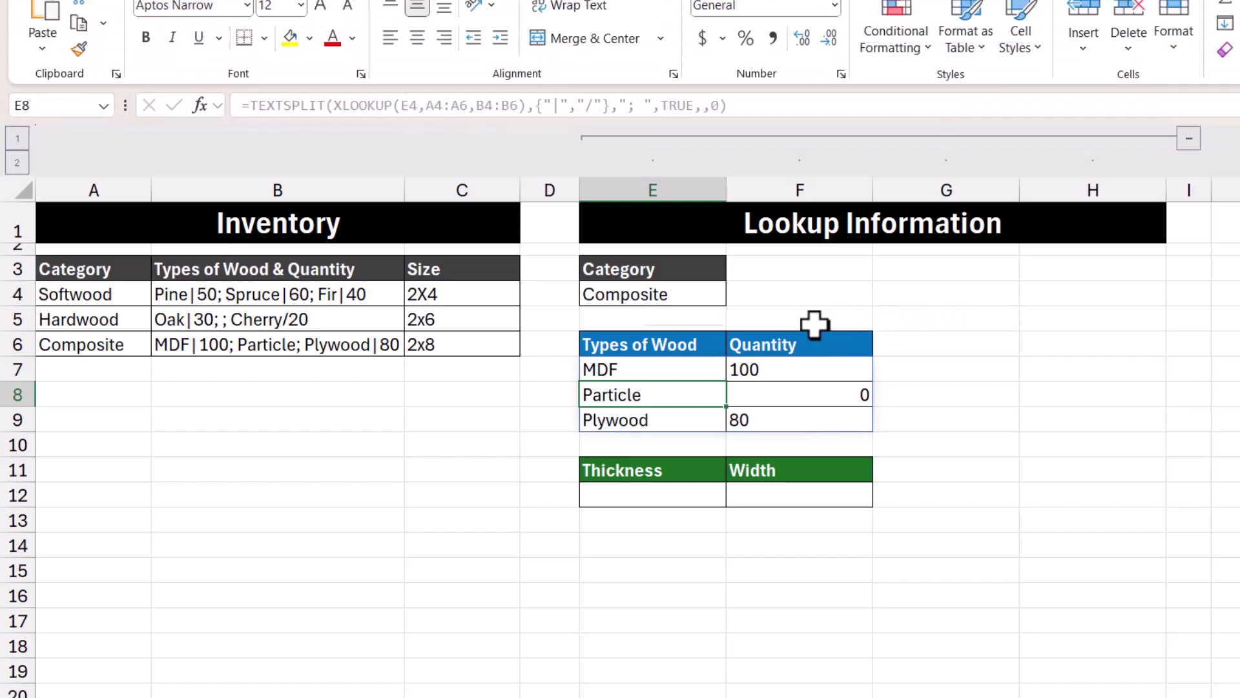
{"action": "left_click", "coordinate": [717, 300]}
{"action": "left_click", "coordinate": [735, 295]}
{"action": "left_click", "coordinate": [715, 315]}
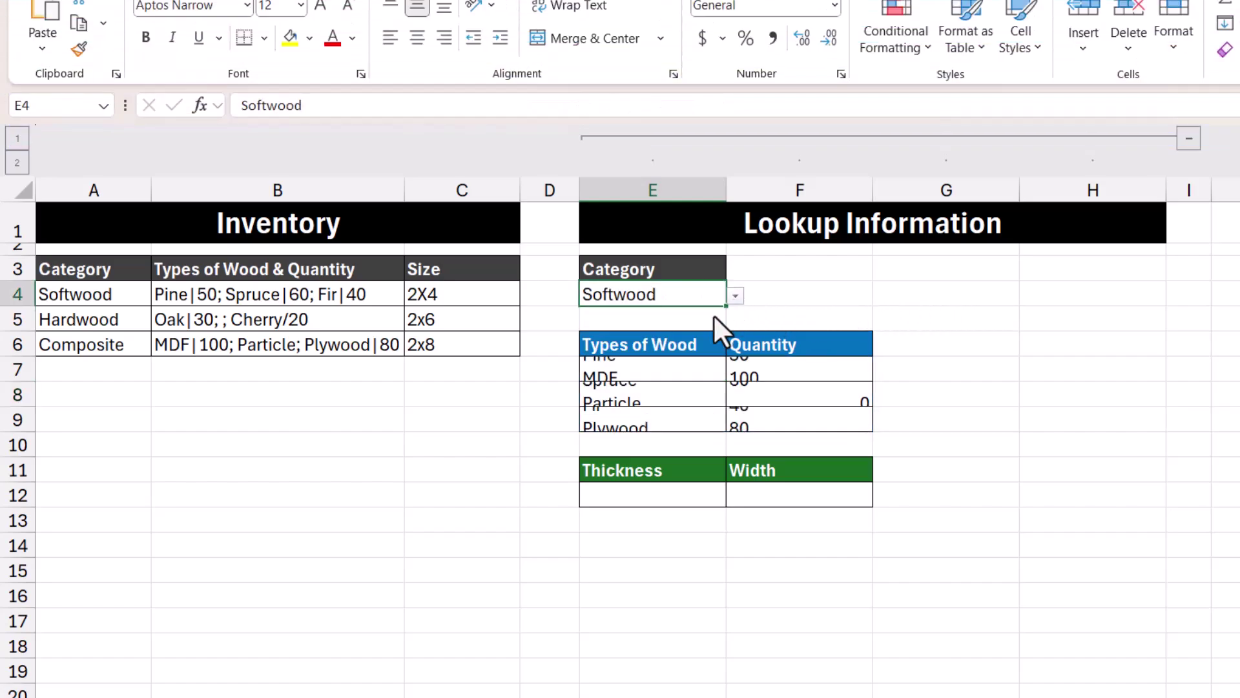
{"action": "left_click", "coordinate": [734, 295]}
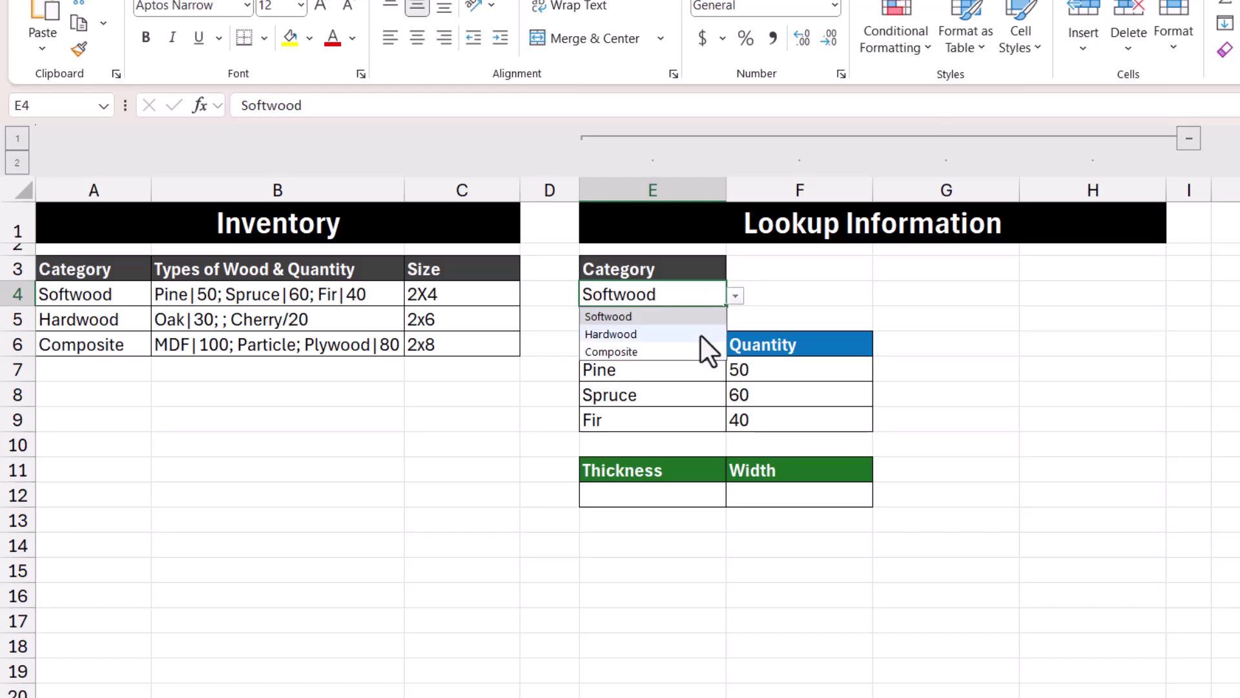
{"action": "left_click", "coordinate": [700, 334]}
{"action": "left_click", "coordinate": [733, 296]}
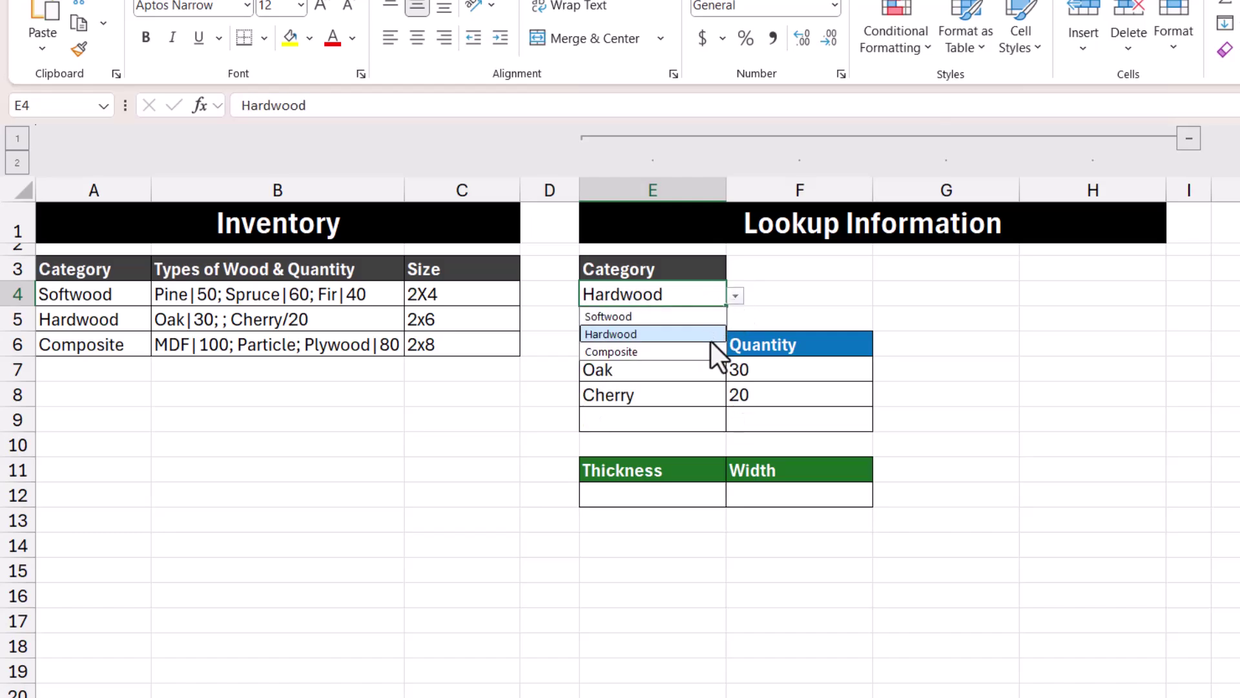
{"action": "left_click", "coordinate": [708, 347]}
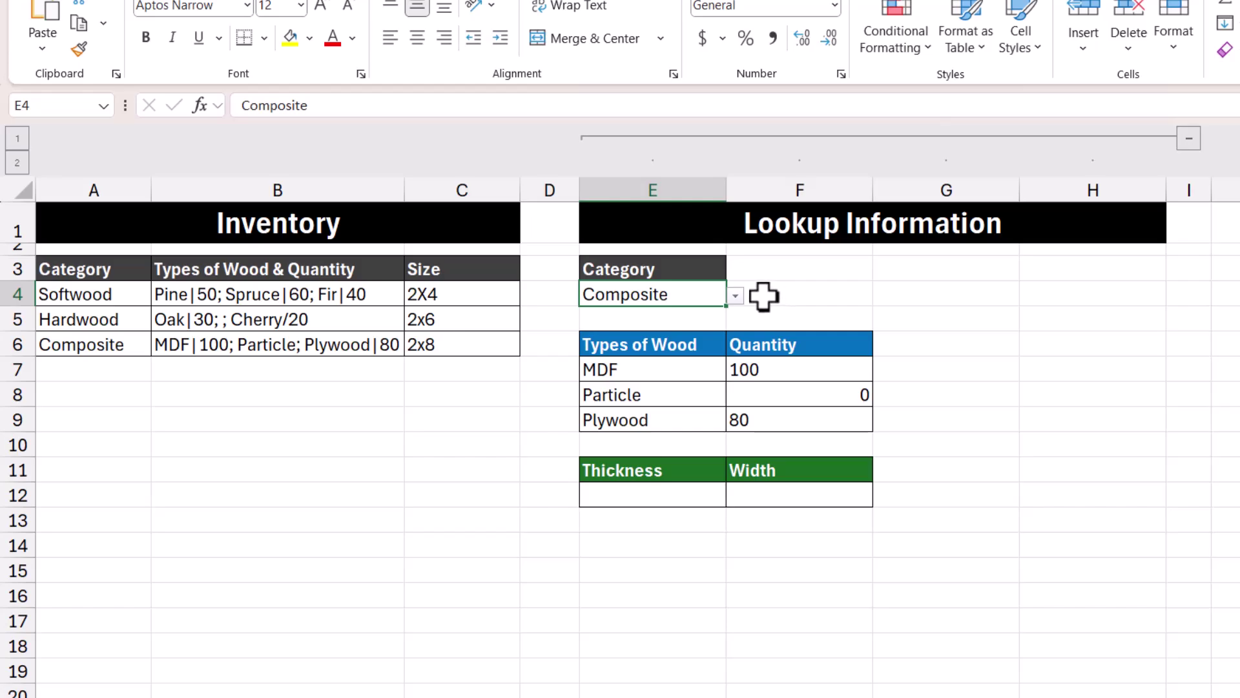
{"action": "left_click", "coordinate": [671, 491]}
Start a TEXTSPLIT formula in E12 with XLOOKUP nested inside it.
{"action": "type", "text": "=text"}
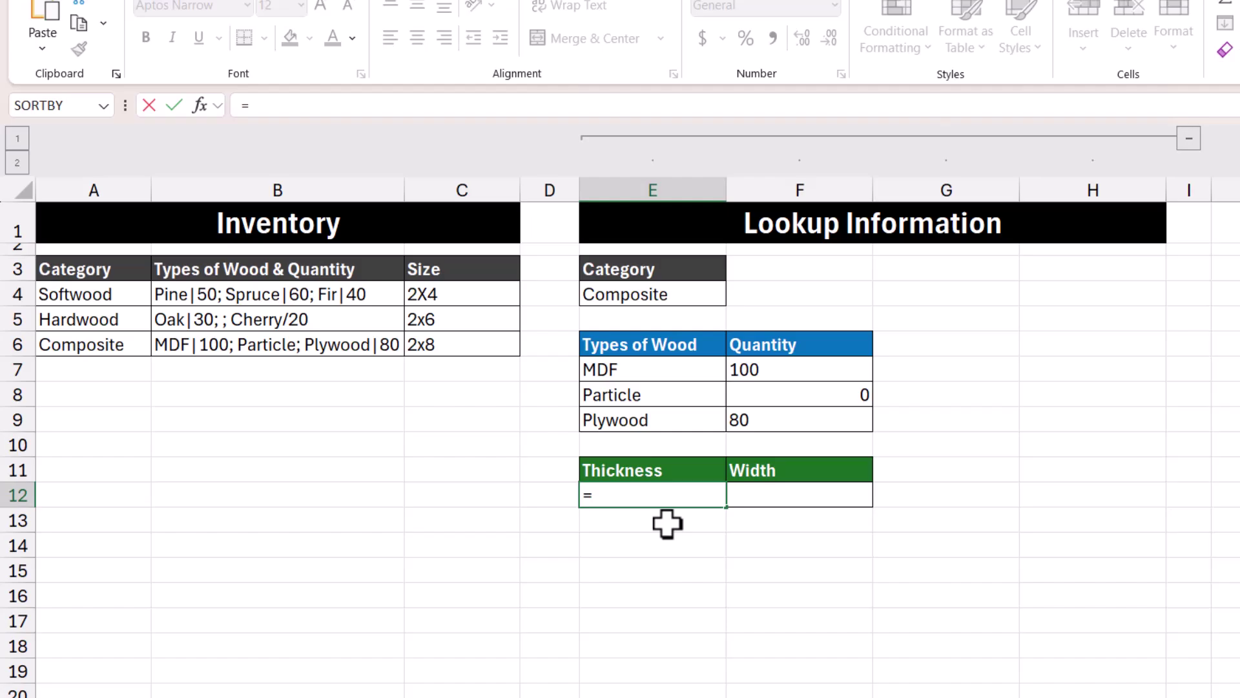
{"action": "double_click", "coordinate": [668, 591]}
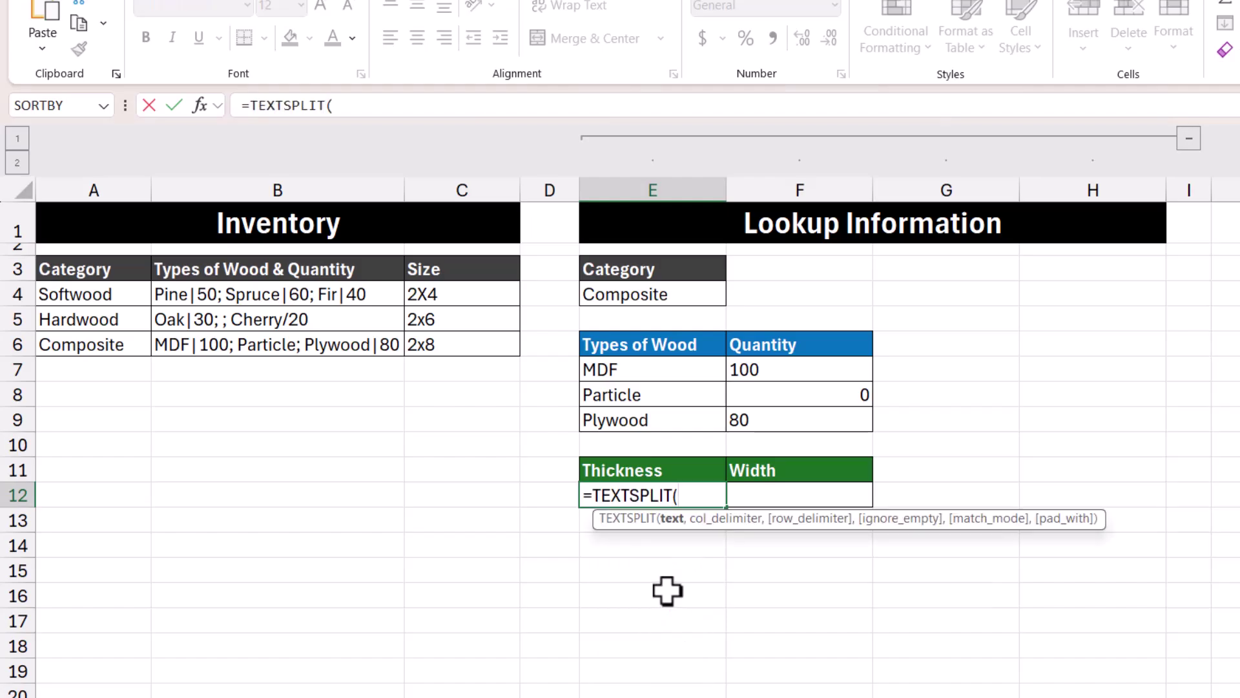
{"action": "type", "text": "Xlo"}
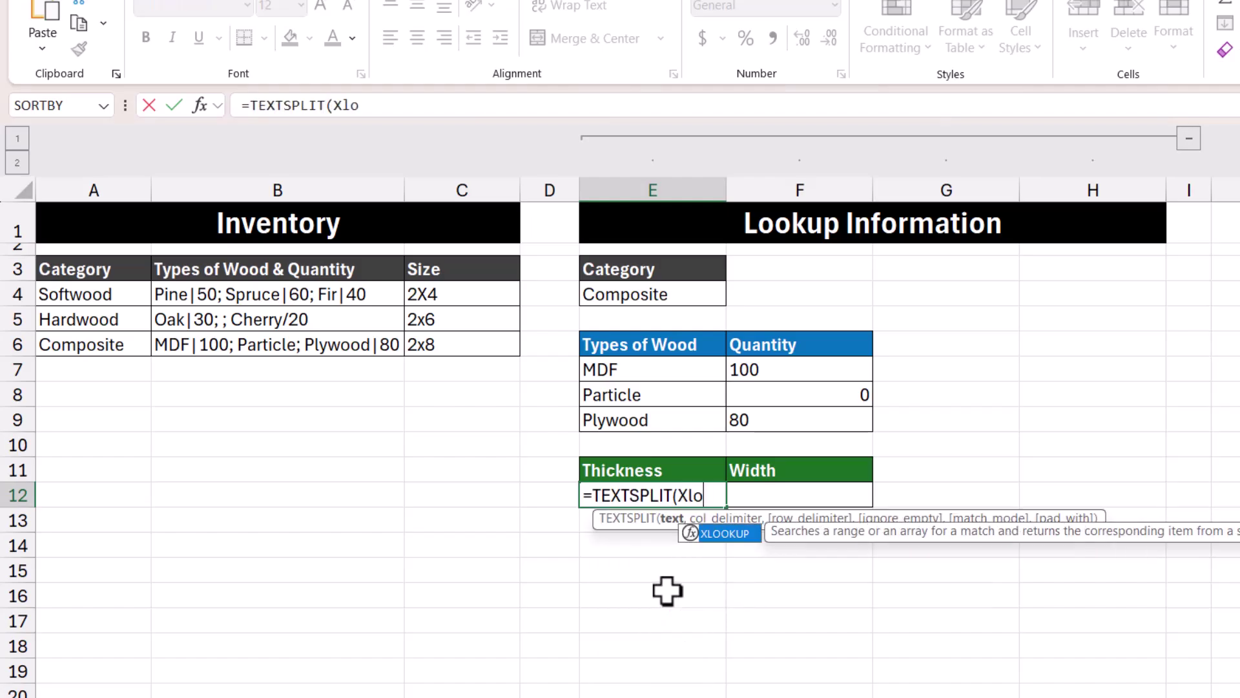
{"action": "double_click", "coordinate": [731, 533]}
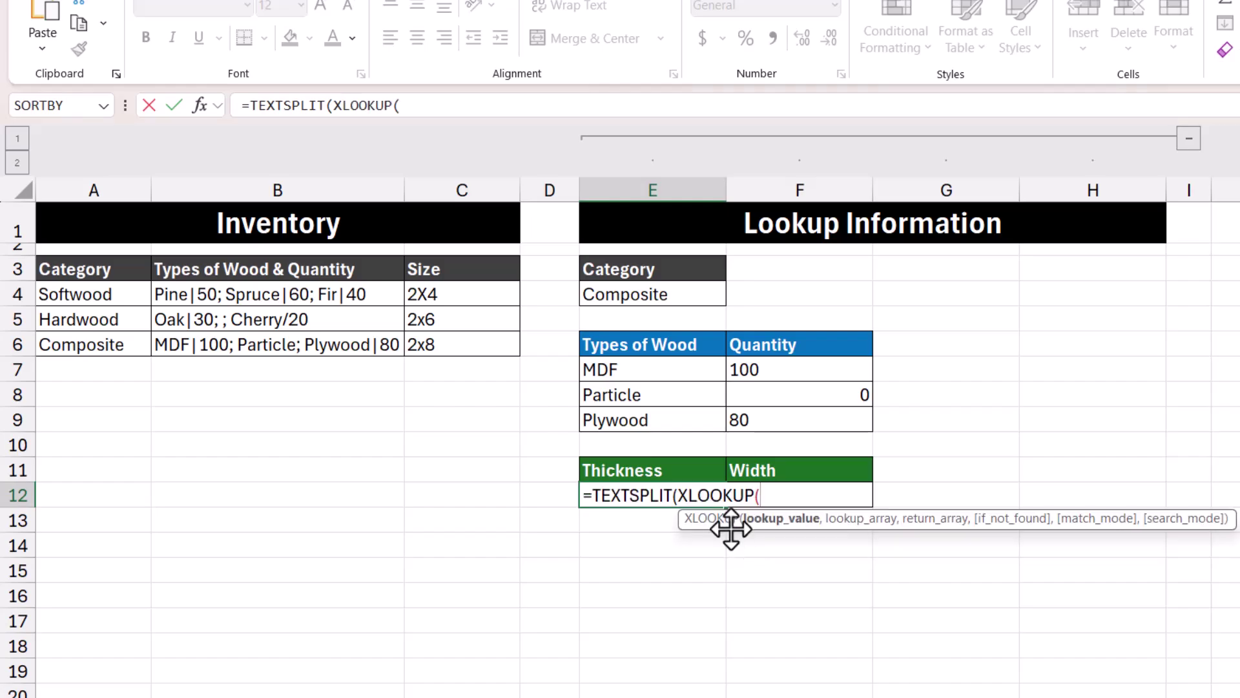
Complete E12 as =TEXTSPLIT(XLOOKUP(E4,A4:A6,C4:C6),"x"), splitting 2x8 into Thickness 2 and Width 8.
{"action": "left_click", "coordinate": [683, 291]}
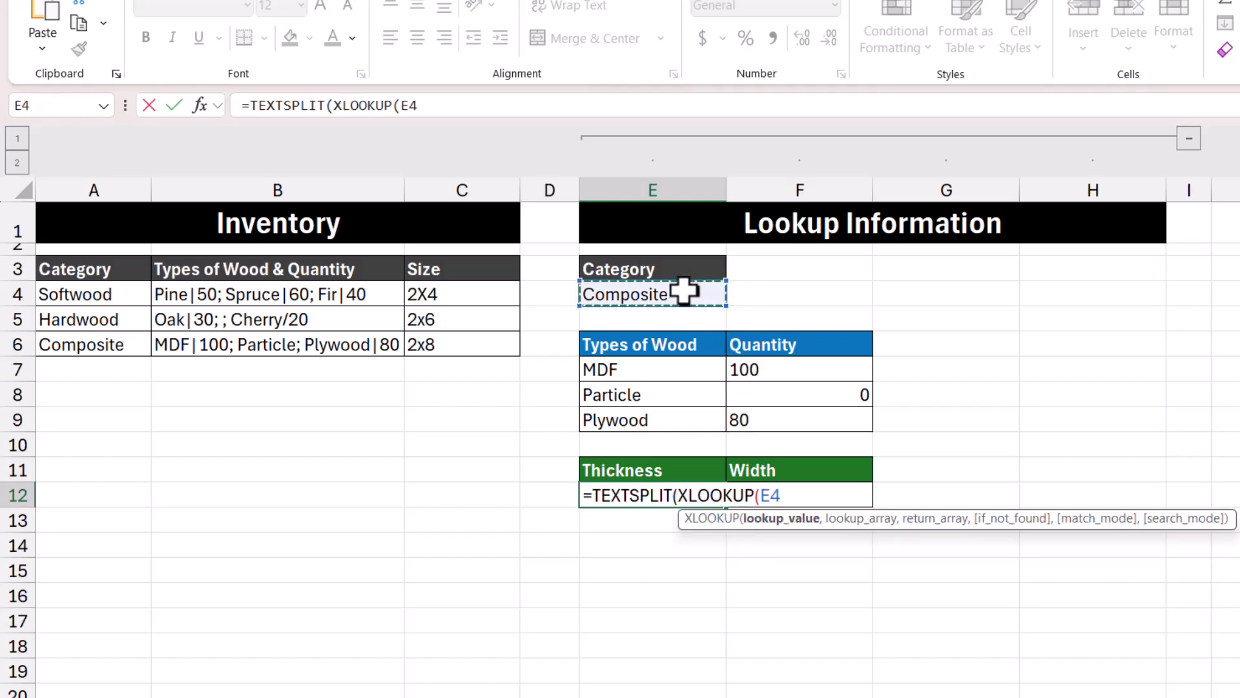
{"action": "type", "text": ","}
{"action": "left_click", "coordinate": [95, 292]}
{"action": "left_click_drag", "start_coordinate": [96, 292], "coordinate": [112, 346]}
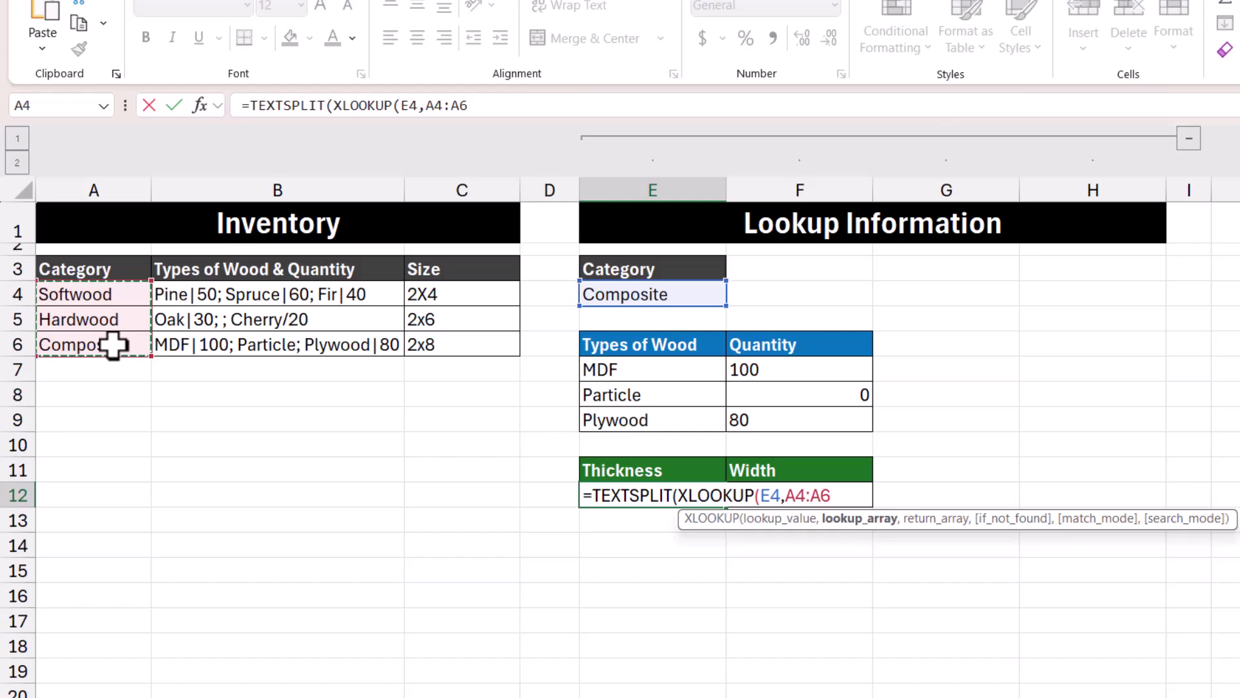
{"action": "type", "text": ","}
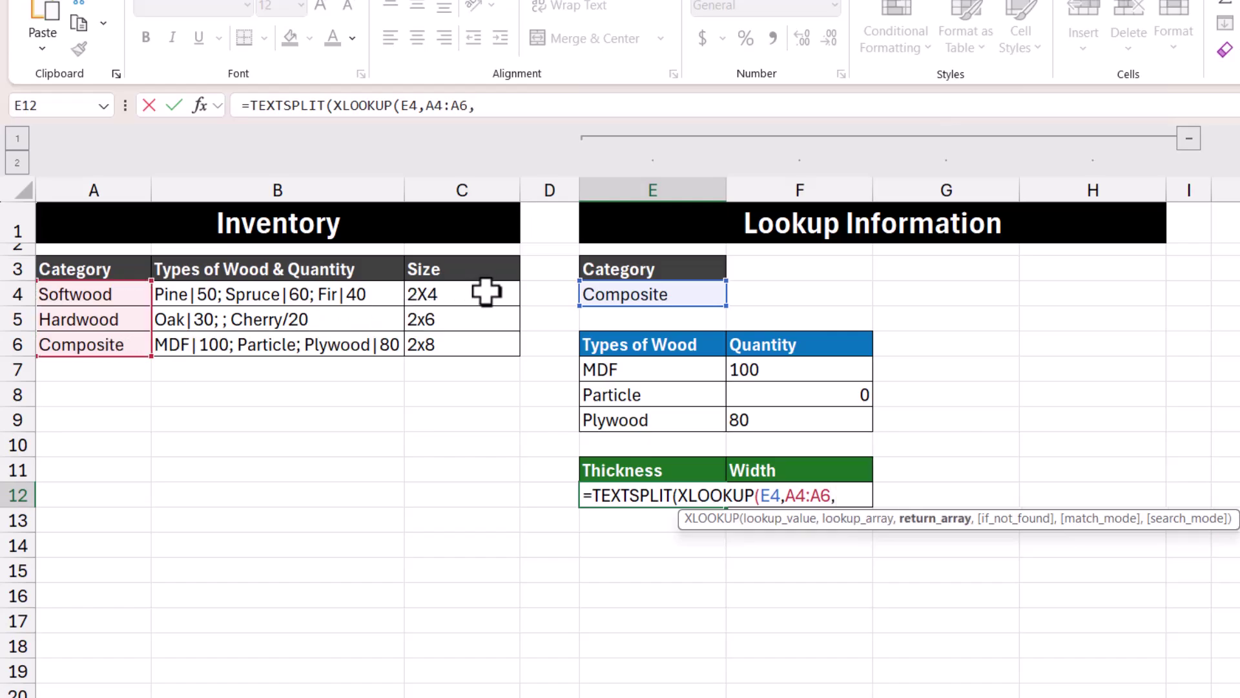
{"action": "left_click_drag", "start_coordinate": [486, 292], "coordinate": [486, 342]}
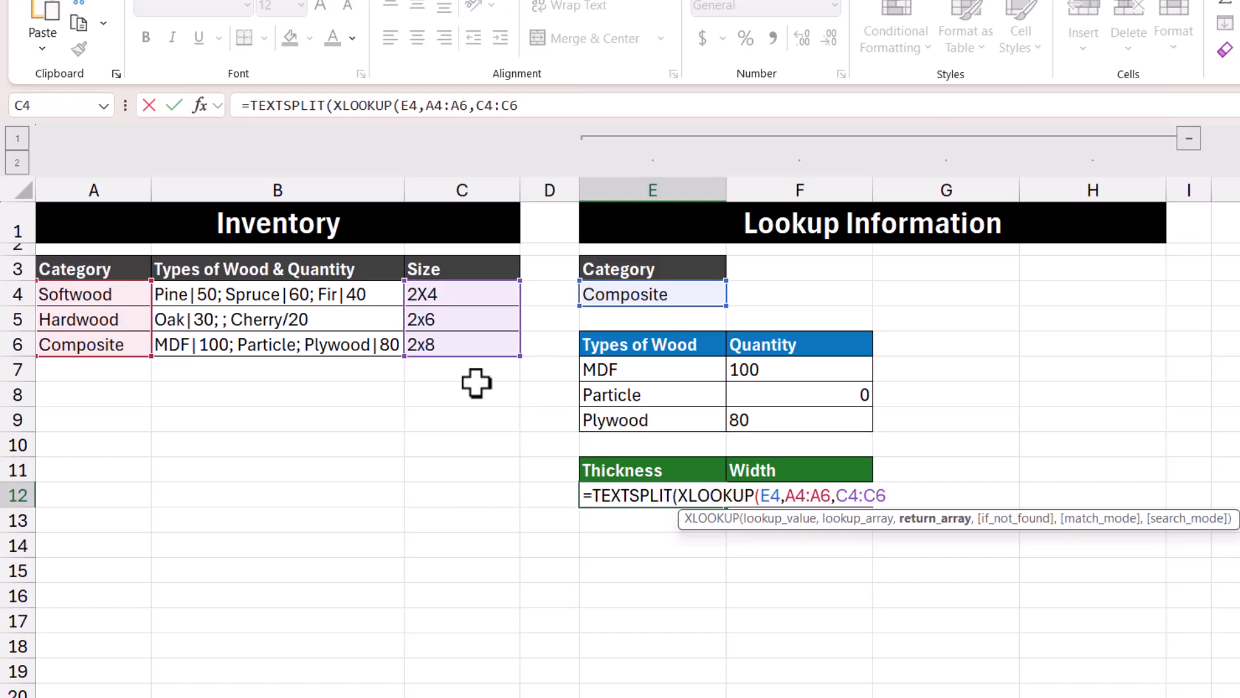
{"action": "type", "text": "),"}
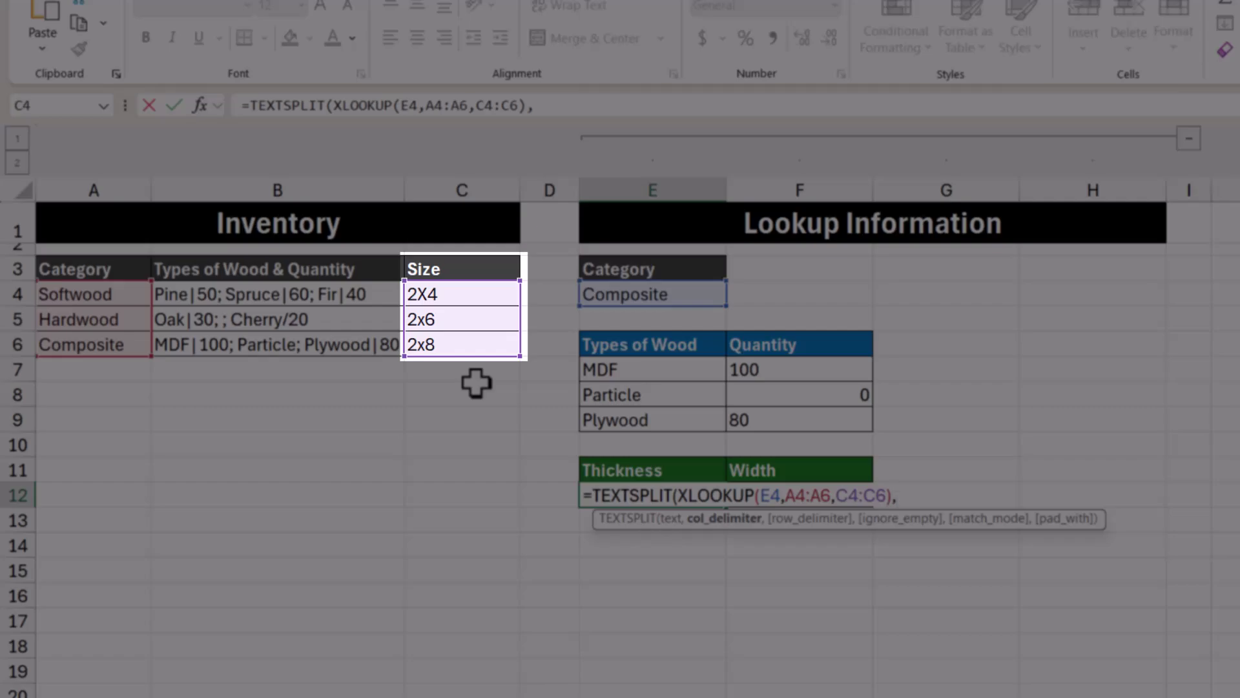
{"action": "type", "text": "\"x"}
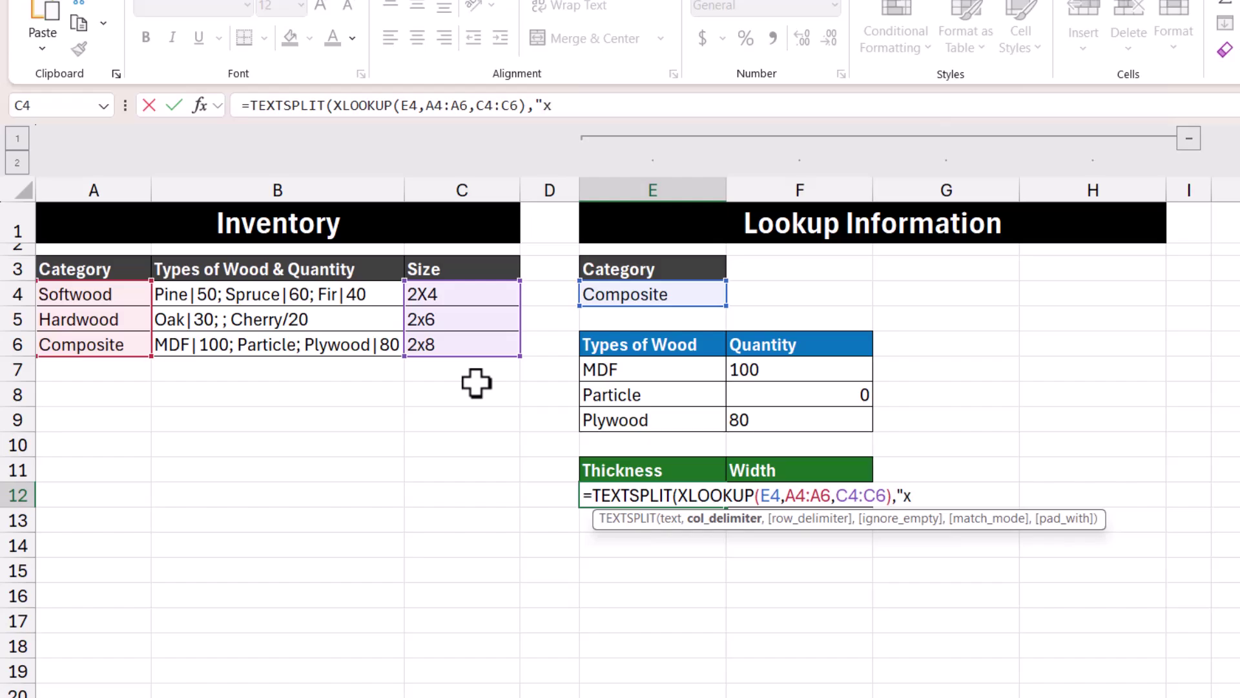
{"action": "type", "text": "\")"}
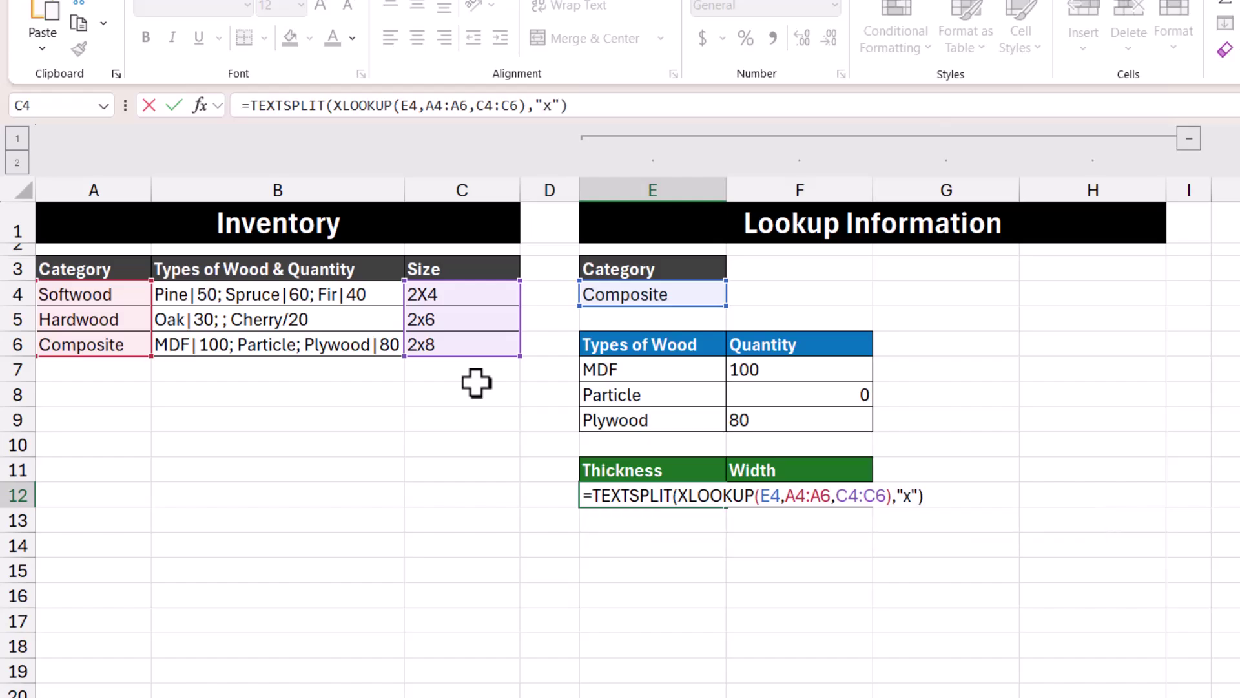
{"action": "key", "text": "Return"}
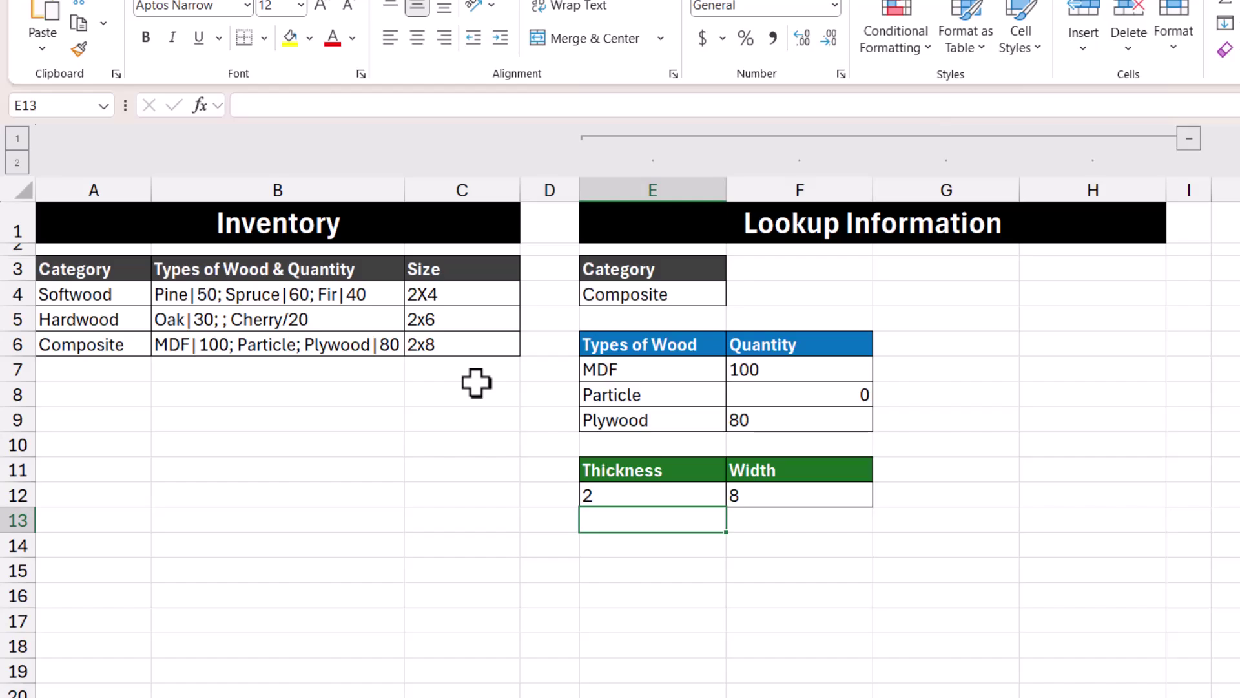
Switch the E4 Category to Hardwood, then back to Softwood.
{"action": "left_click", "coordinate": [706, 292]}
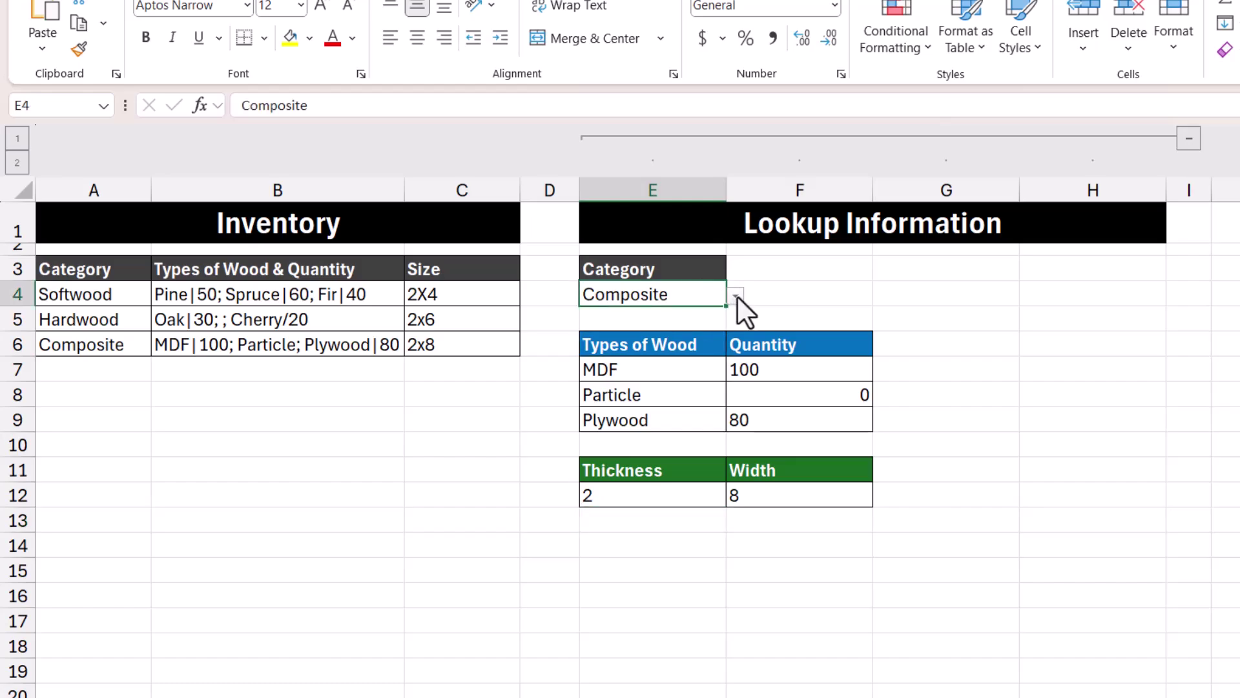
{"action": "left_click", "coordinate": [736, 296]}
{"action": "left_click", "coordinate": [689, 335]}
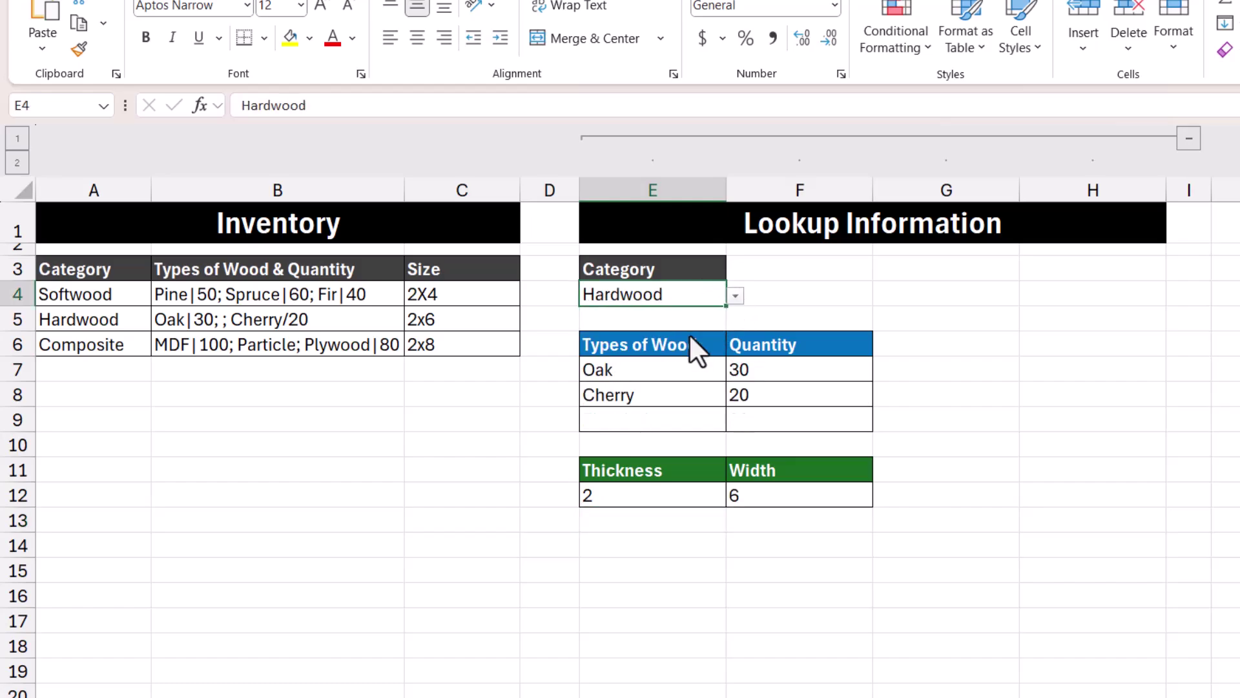
{"action": "left_click", "coordinate": [735, 297]}
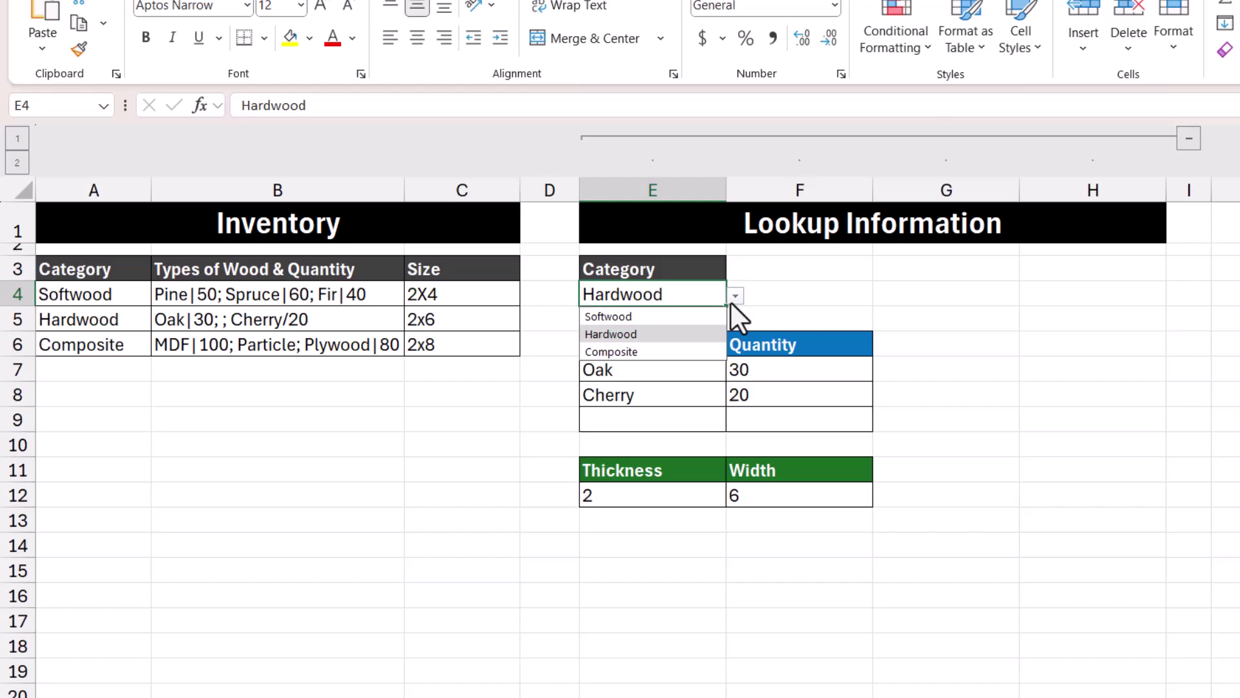
{"action": "left_click", "coordinate": [701, 317]}
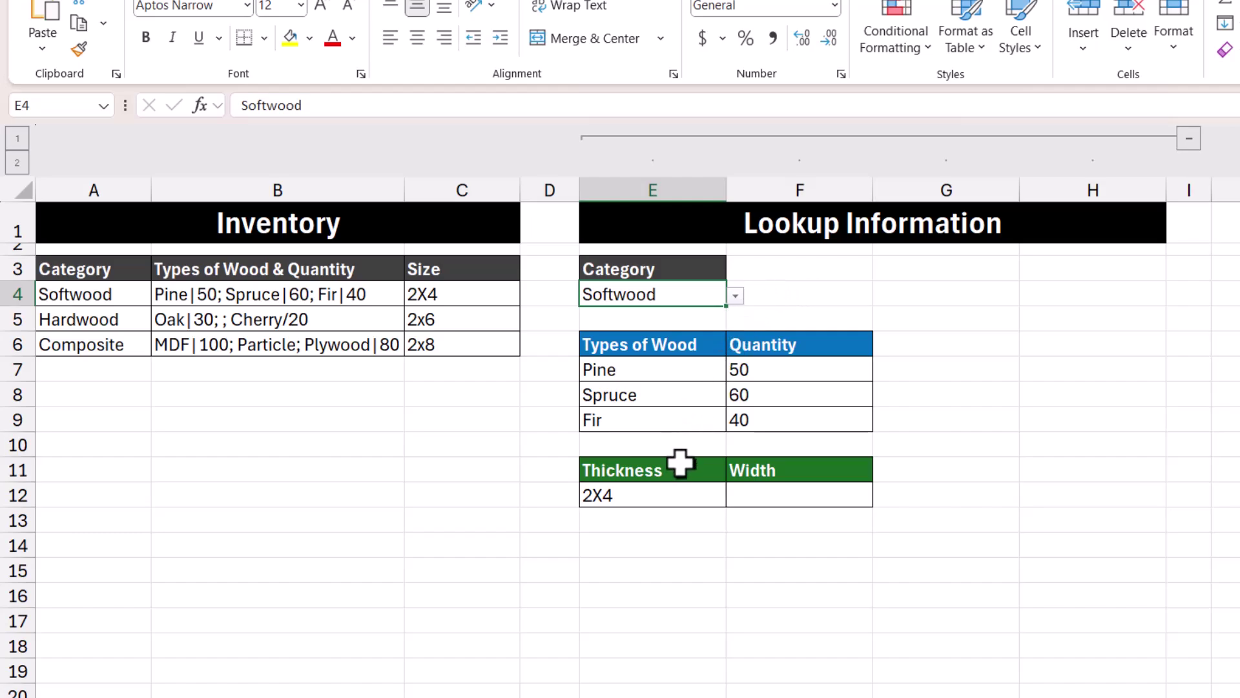
Add ,,,1 after the "x" delimiter in E12's TEXTSPLIT for case-insensitive matching.
{"action": "double_click", "coordinate": [680, 495]}
{"action": "left_click", "coordinate": [911, 494]}
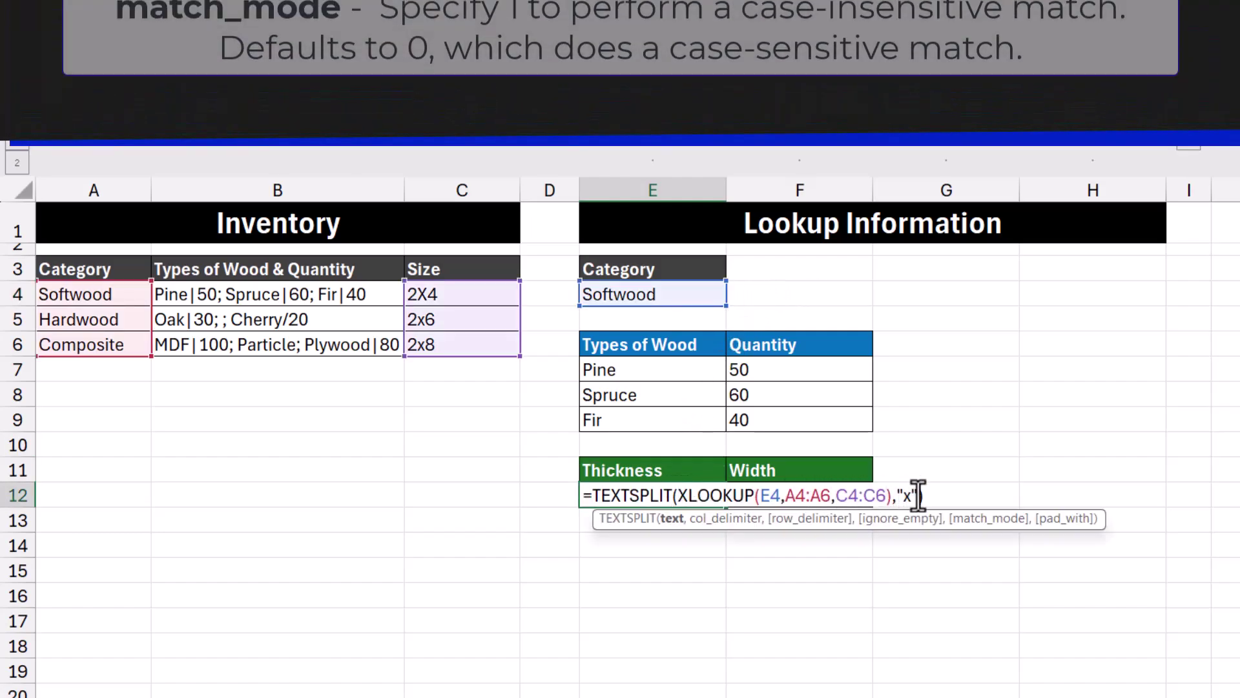
{"action": "type", "text": ",,"}
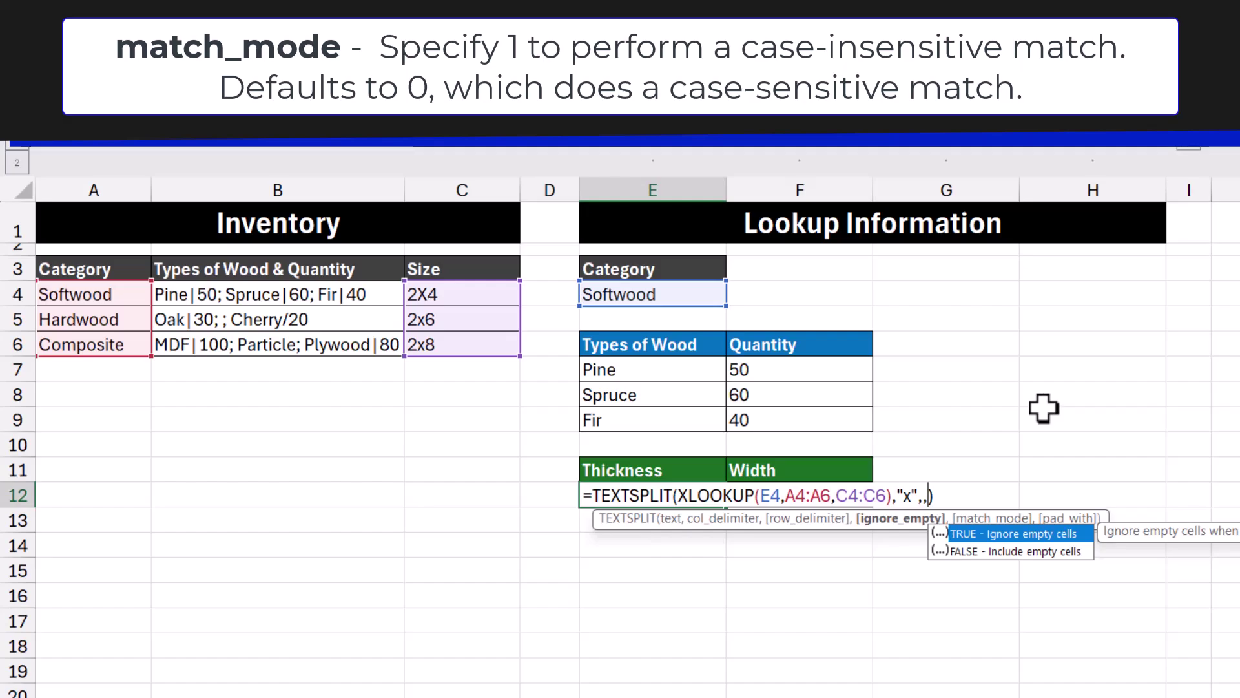
{"action": "type", "text": ","}
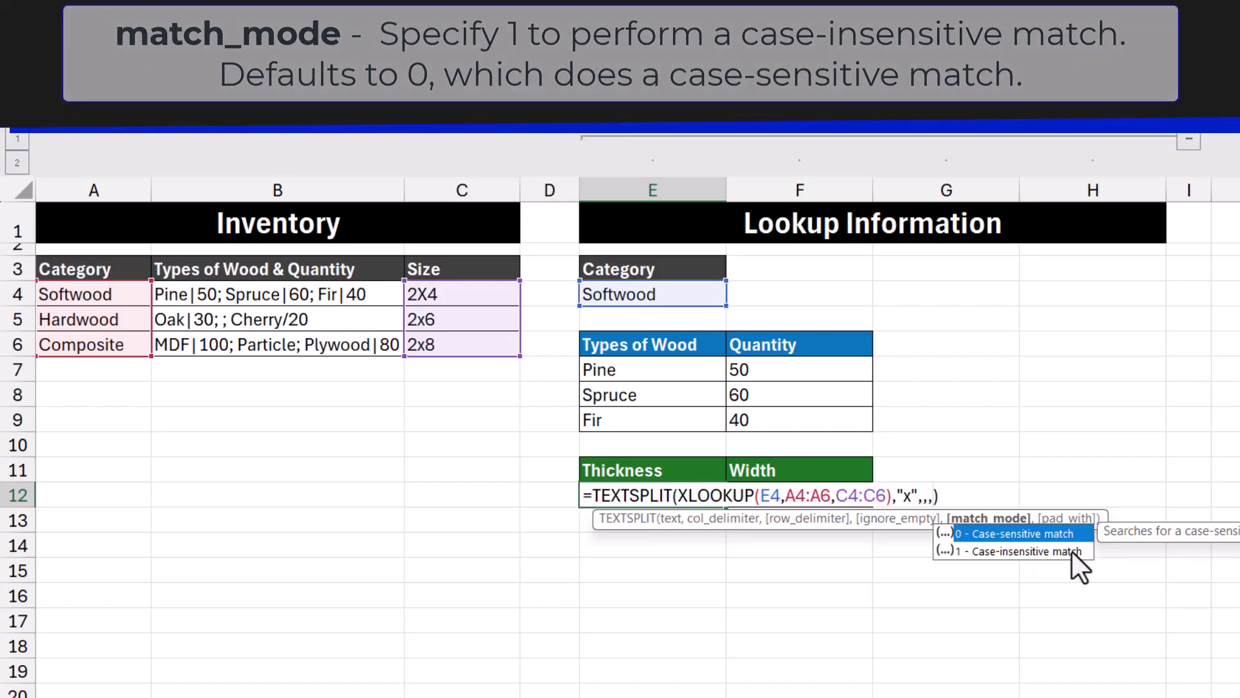
{"action": "double_click", "coordinate": [1072, 552]}
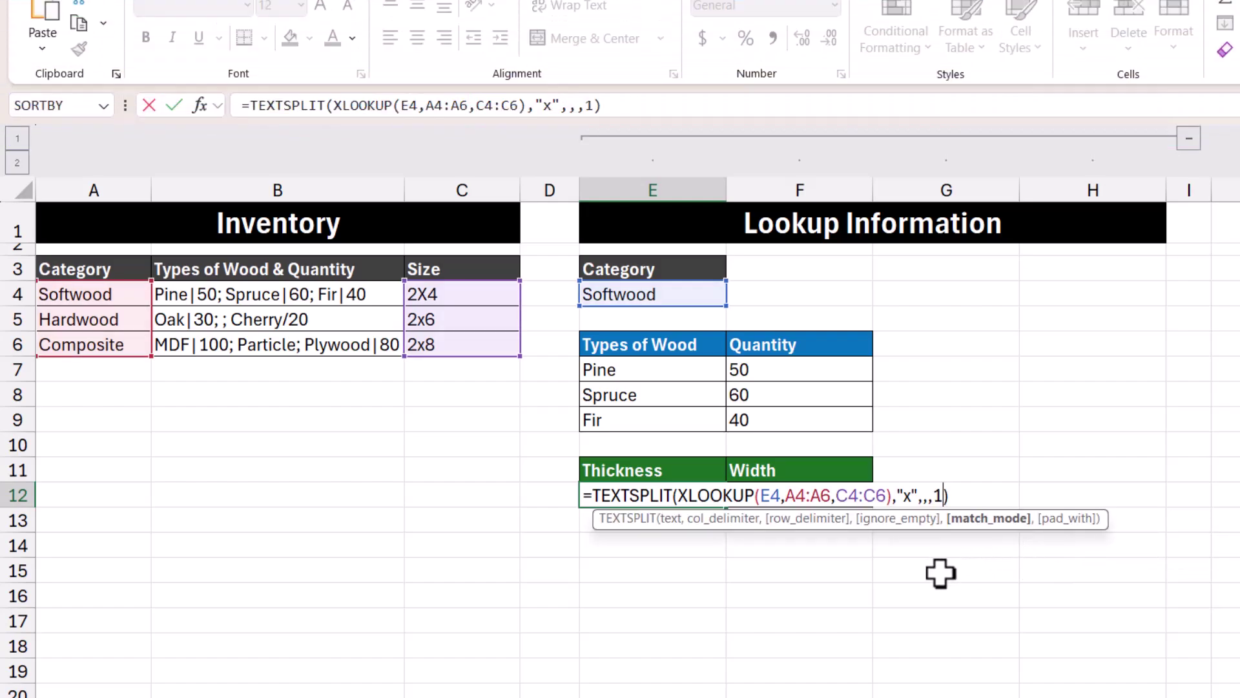
{"action": "key", "text": "Return"}
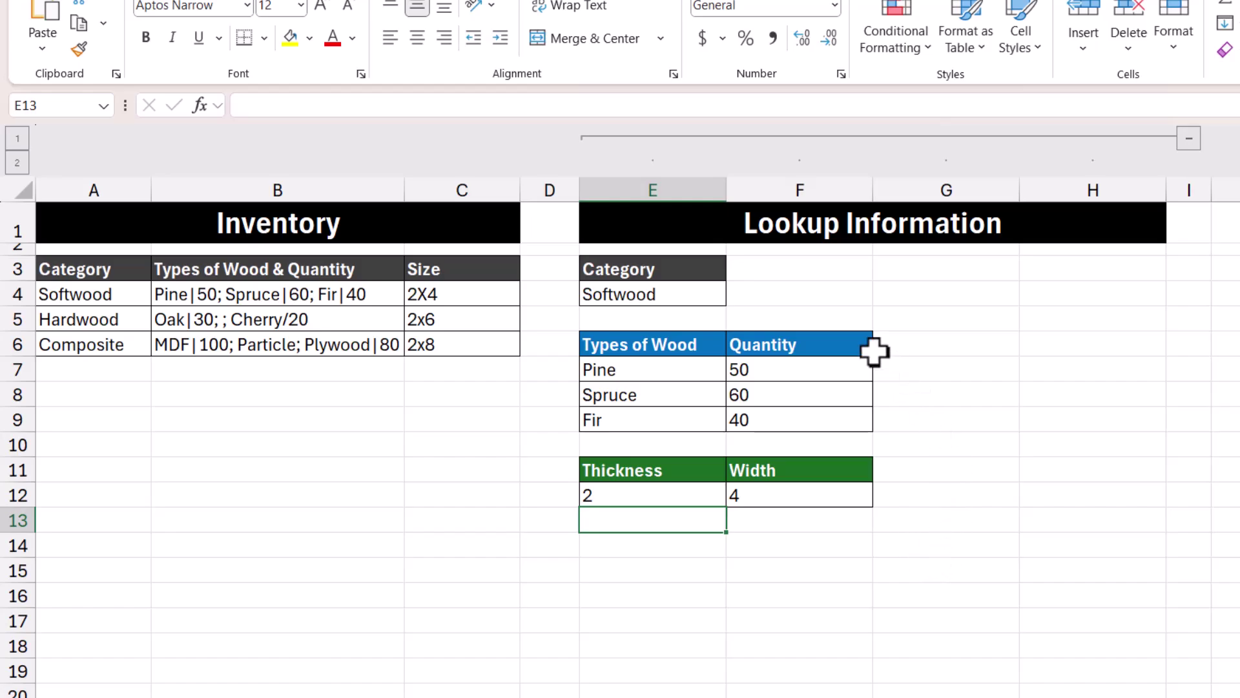
Set the E4 Category to Hardwood from its dropdown list.
{"action": "left_click", "coordinate": [711, 295]}
{"action": "left_click", "coordinate": [736, 297]}
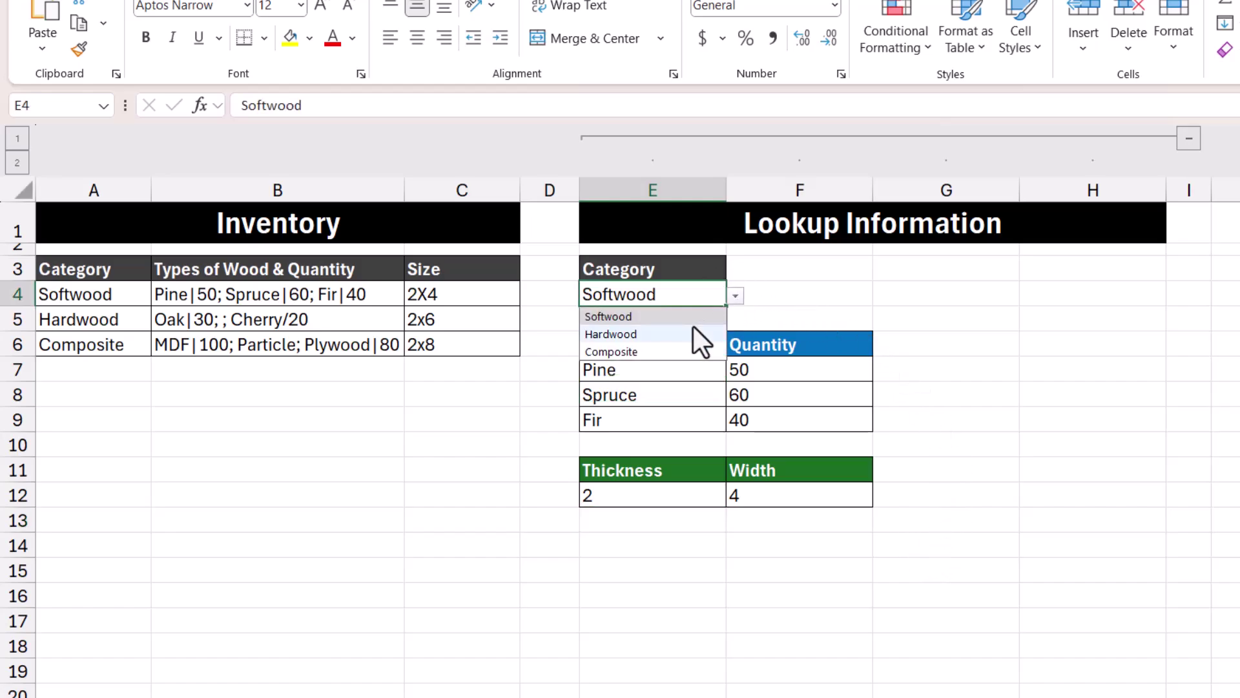
{"action": "left_click", "coordinate": [688, 333]}
{"action": "left_click", "coordinate": [736, 295]}
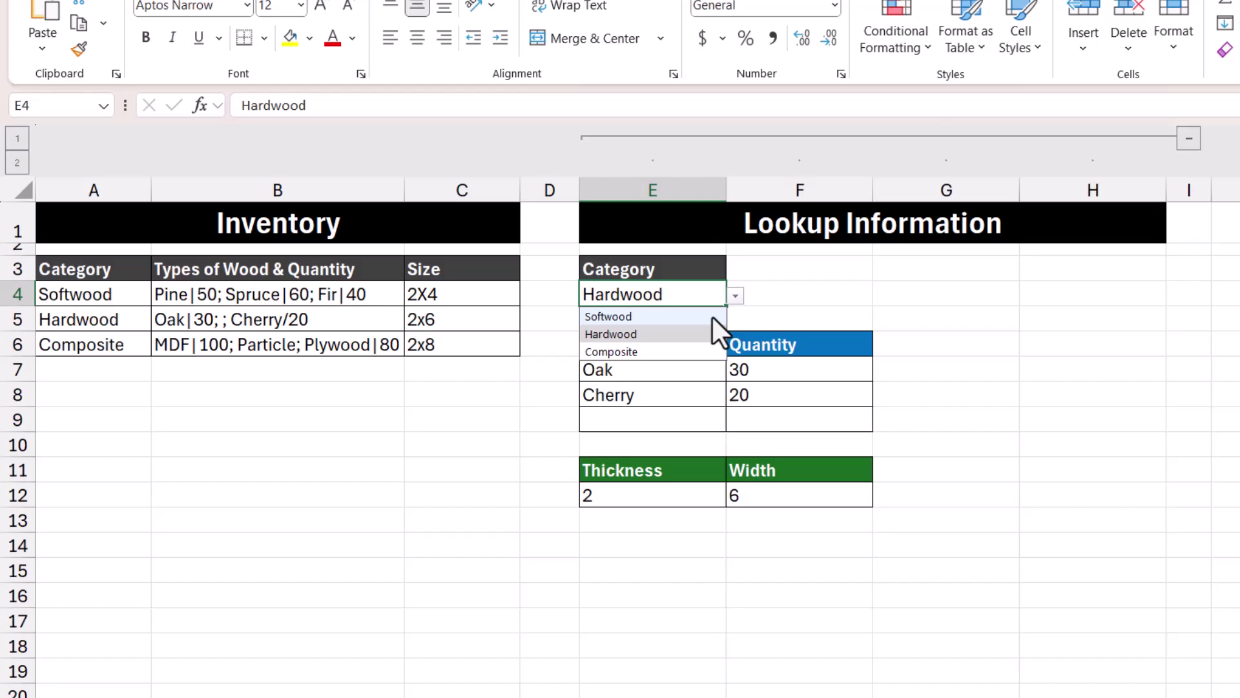